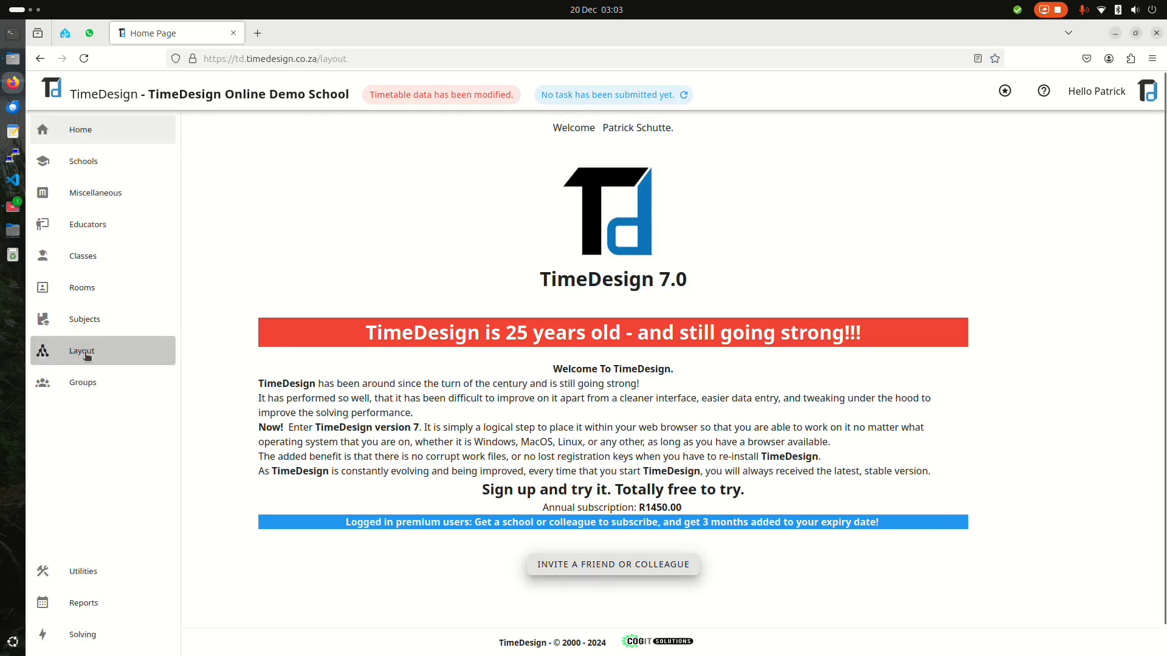
# Open the Layout page and select subjects ART, Afrikaans, COMPUTERS, EMS and English with educator Edu A and class Grade 4
pyautogui.click(61, 351)
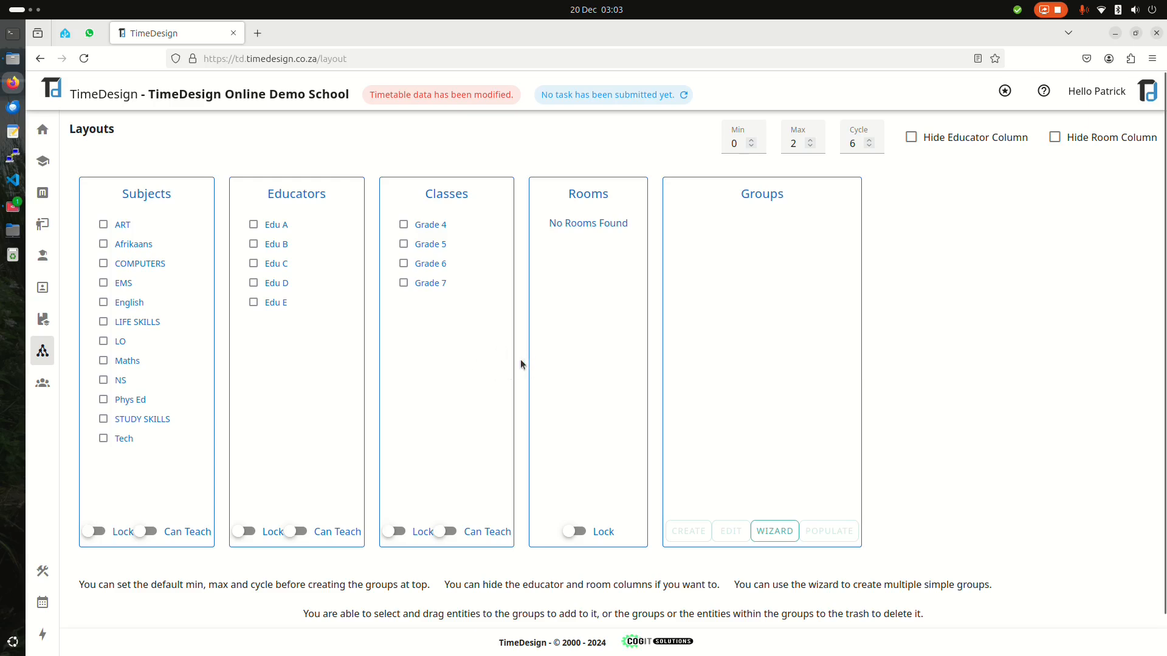
pyautogui.click(103, 225)
pyautogui.click(103, 244)
pyautogui.click(104, 263)
pyautogui.click(102, 282)
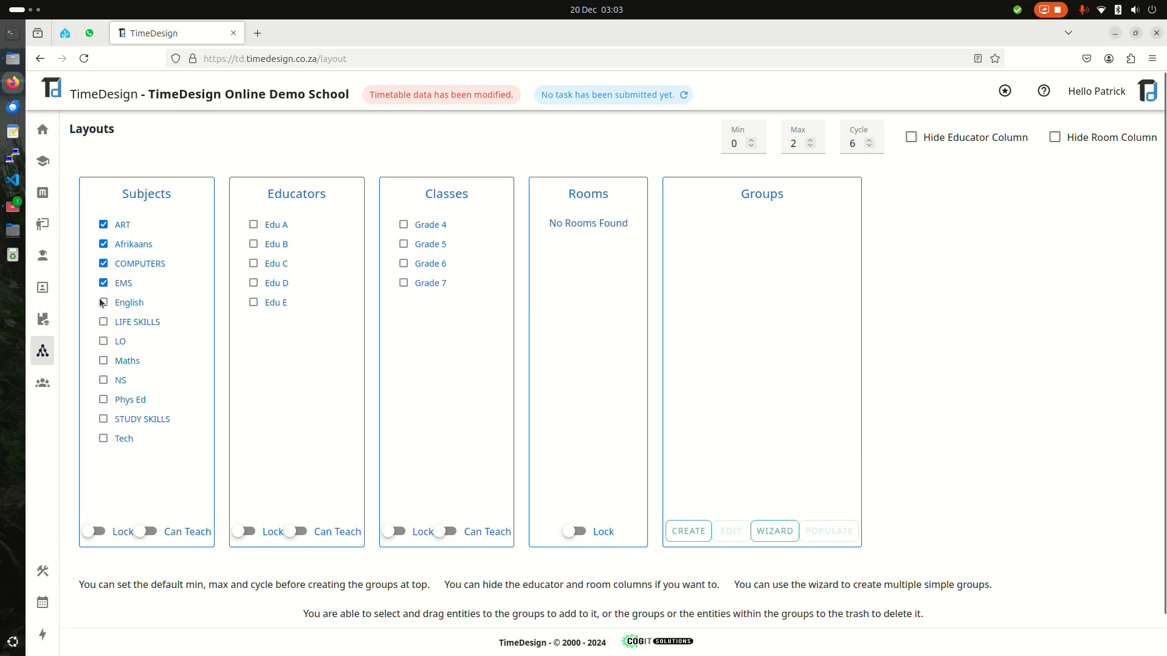
pyautogui.click(103, 303)
pyautogui.click(254, 226)
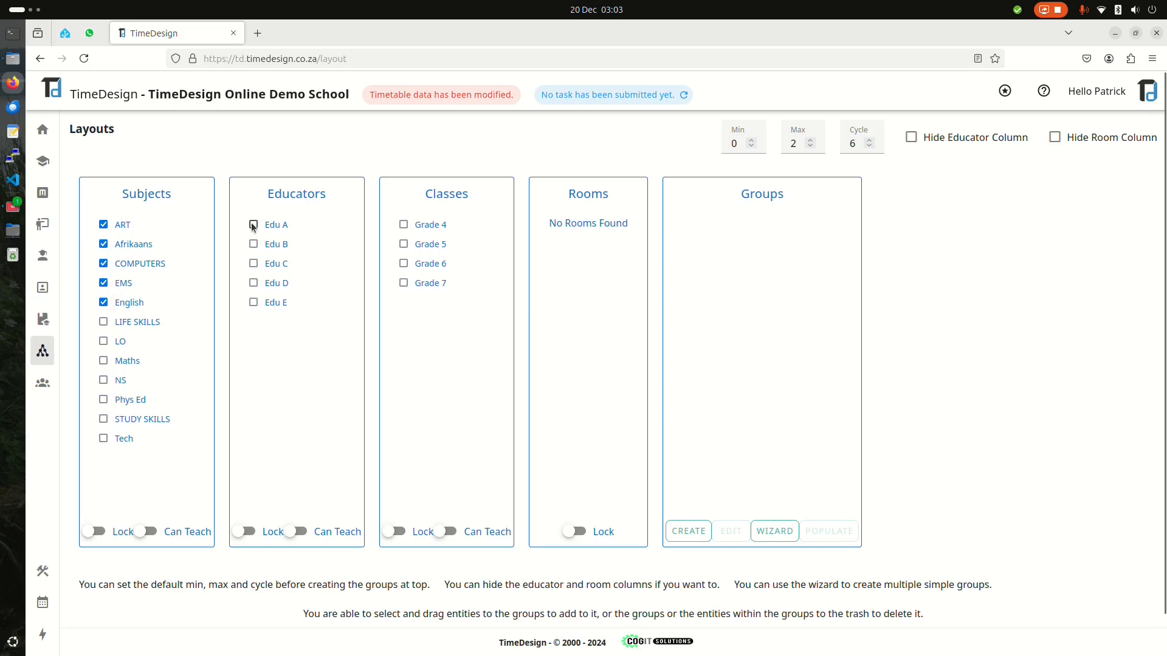
pyautogui.click(404, 224)
# Set the default max to 1 and the cycle to 3, then create a single group from the selected entities
pyautogui.doubleClick(800, 140)
pyautogui.write('1')
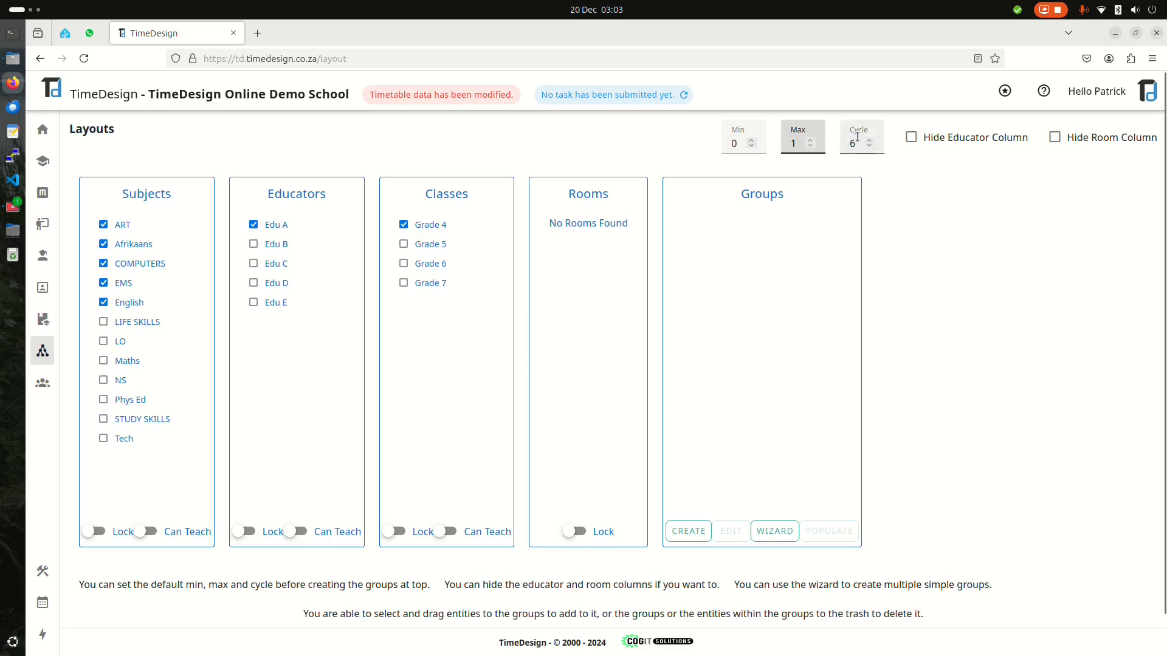
pyautogui.doubleClick(853, 141)
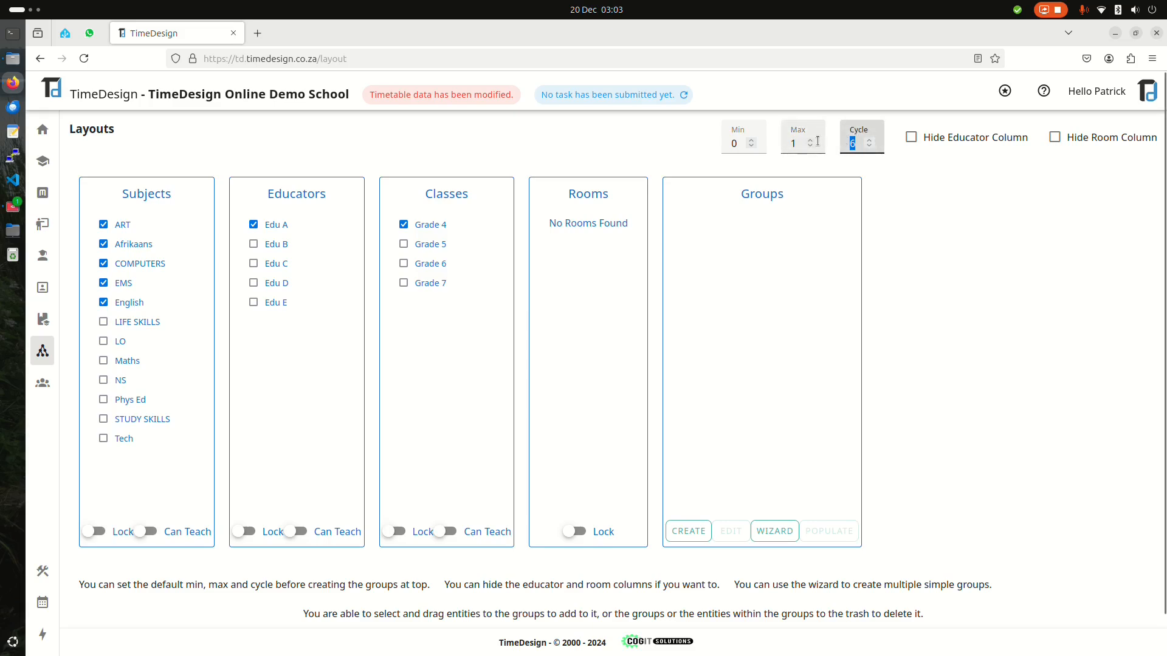
pyautogui.write('3')
pyautogui.click(688, 530)
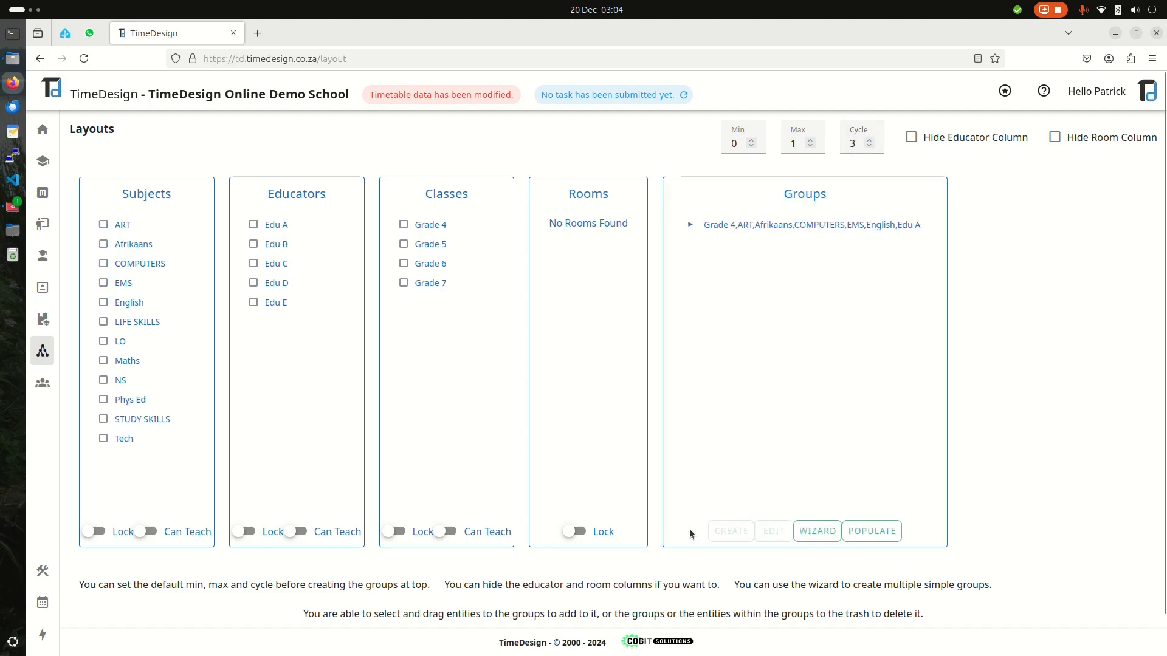
# Examine the new group's subjects, classes and educators in the layout, and its details on the Groups page
pyautogui.click(690, 225)
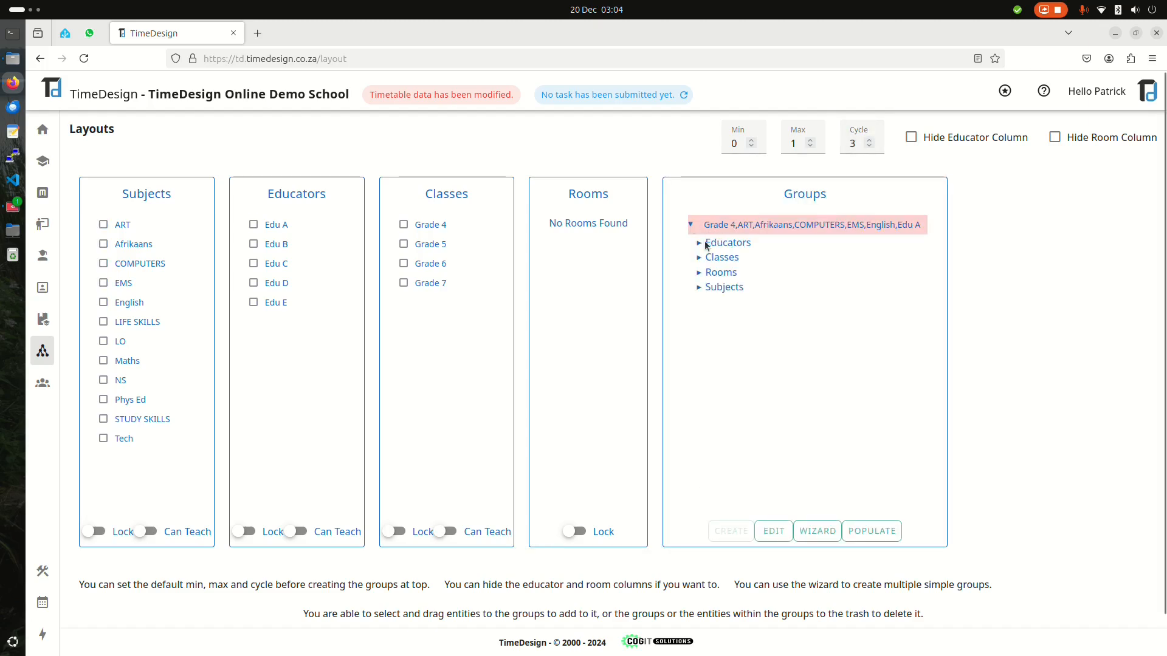
pyautogui.click(698, 287)
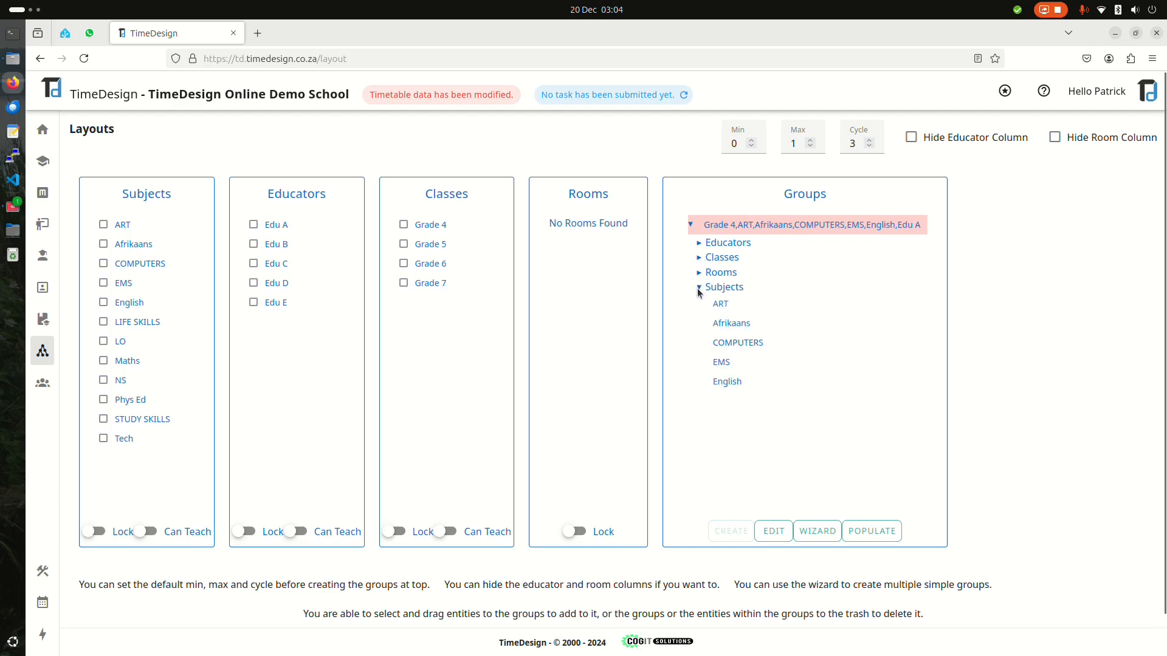
pyautogui.click(699, 257)
pyautogui.click(698, 243)
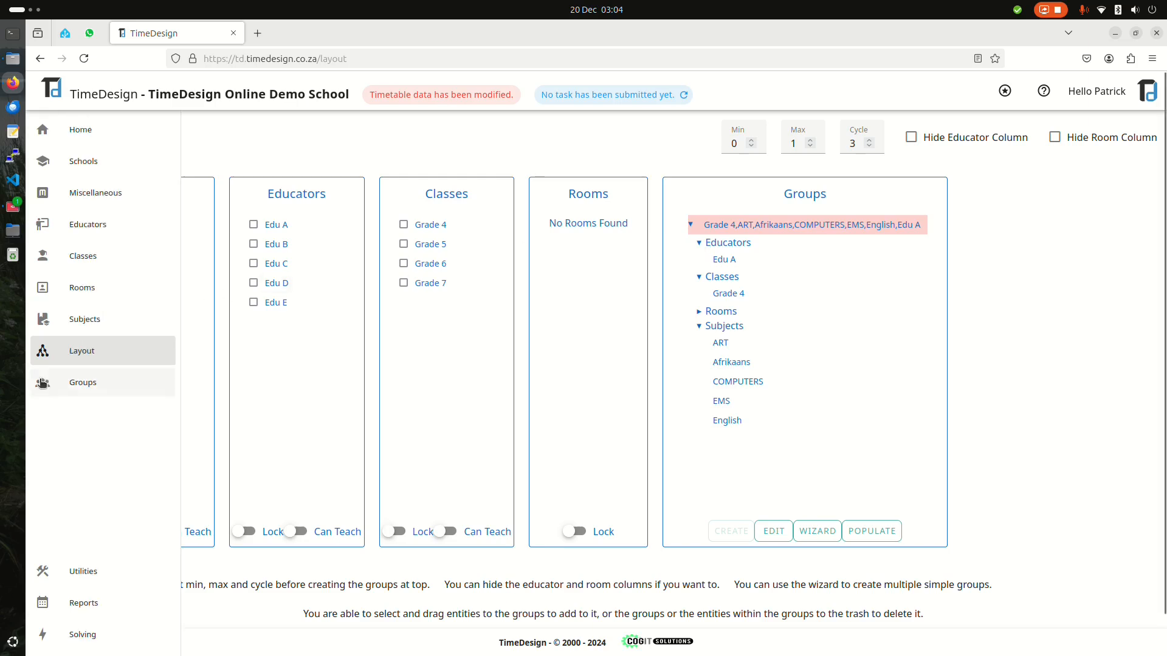
pyautogui.click(60, 382)
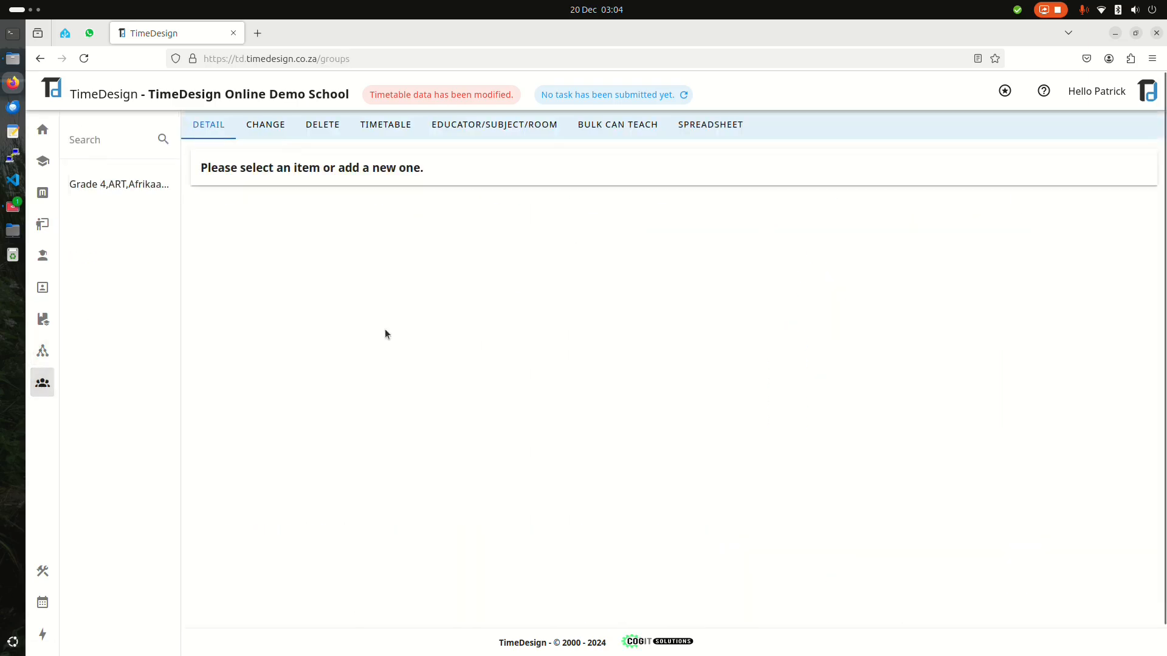
pyautogui.click(133, 185)
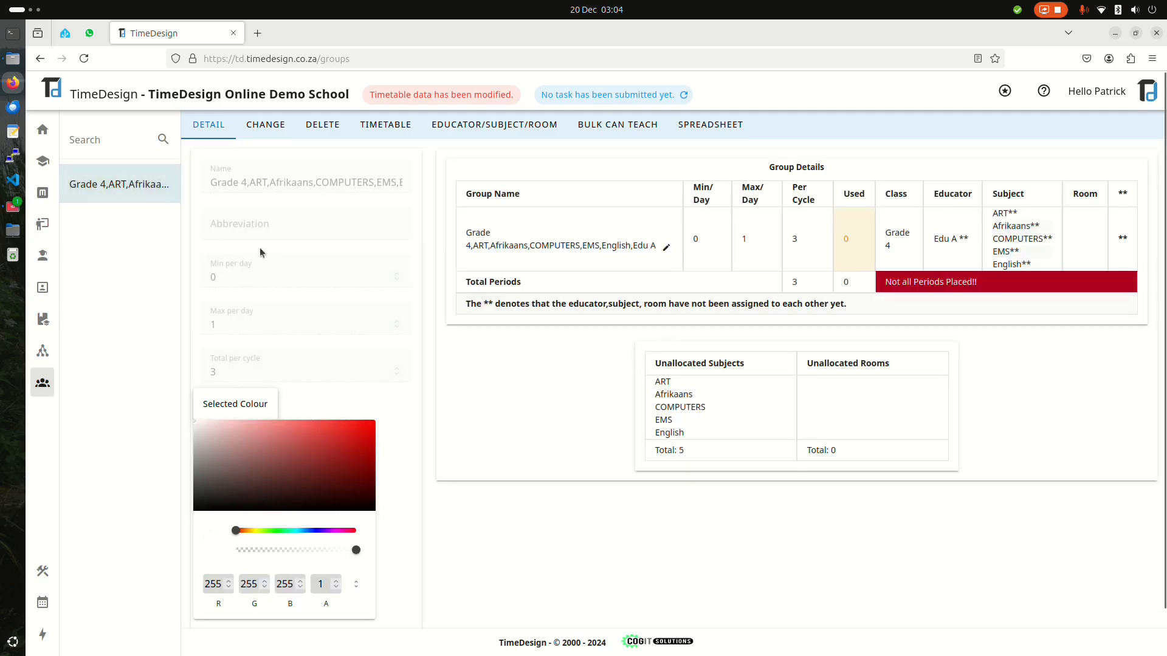
# Return to the layout and delete the combined Grade 4 group with five subjects
pyautogui.click(46, 352)
pyautogui.click(752, 226)
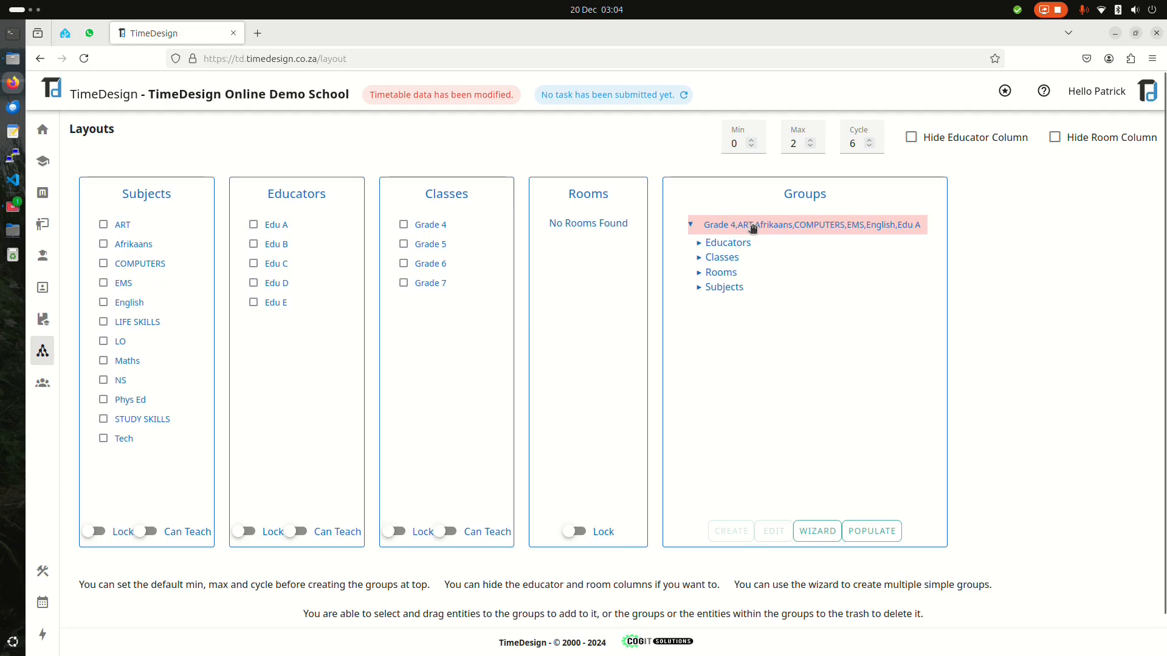
pyautogui.moveTo(753, 226); pyautogui.dragTo(906, 535)
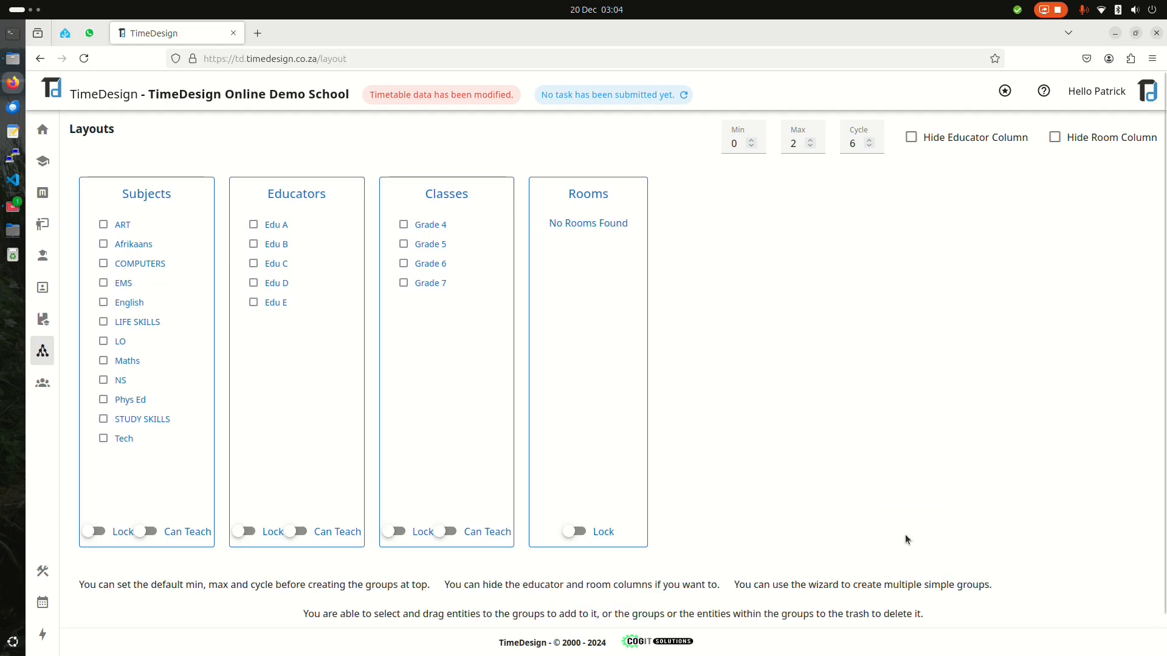
# Select ART, Afrikaans, COMPUTERS, EMS and English again, together with educator Edu A and class Grade 4
pyautogui.click(105, 226)
pyautogui.click(104, 244)
pyautogui.click(103, 264)
pyautogui.click(103, 283)
pyautogui.click(103, 302)
pyautogui.click(254, 225)
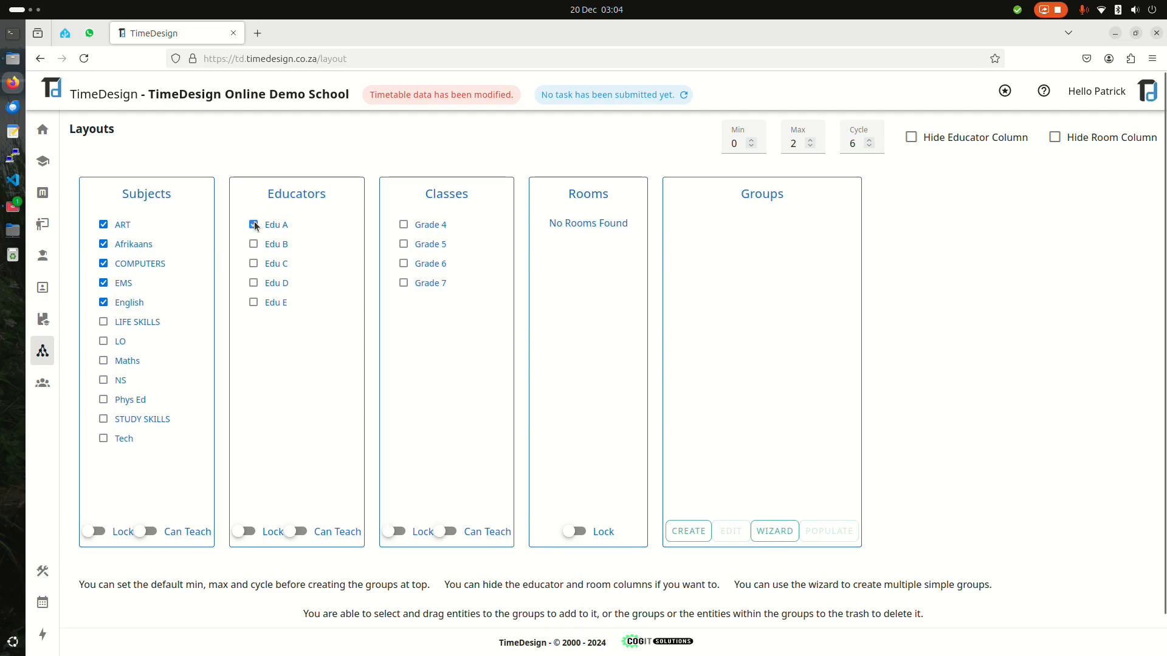
pyautogui.click(402, 225)
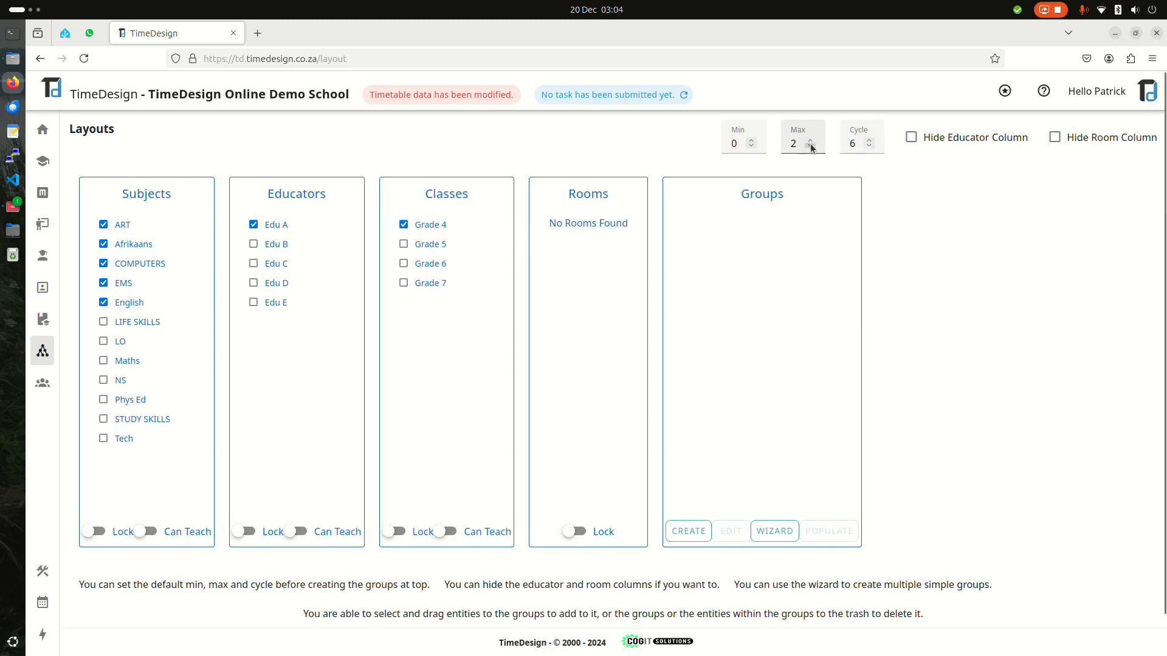
# Set max to 1 and cycle to 3, and generate simple groups with the wizard's "Multiple subjects, single educator" option
pyautogui.press('Tab')
pyautogui.write('3')
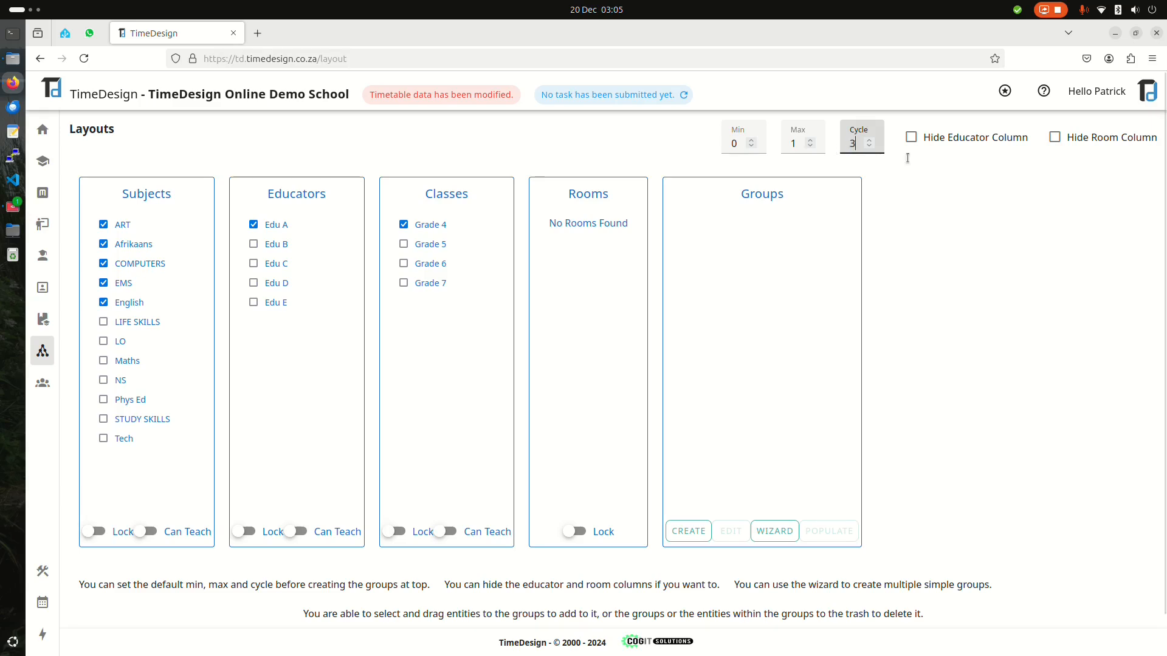
pyautogui.click(775, 530)
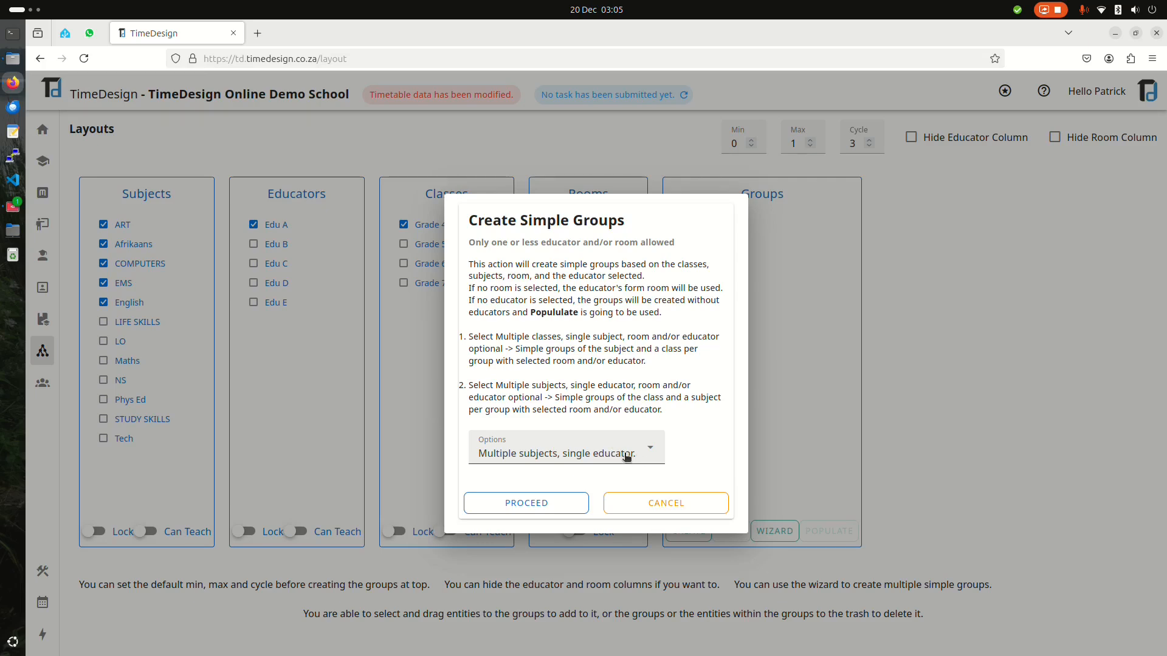
pyautogui.click(545, 504)
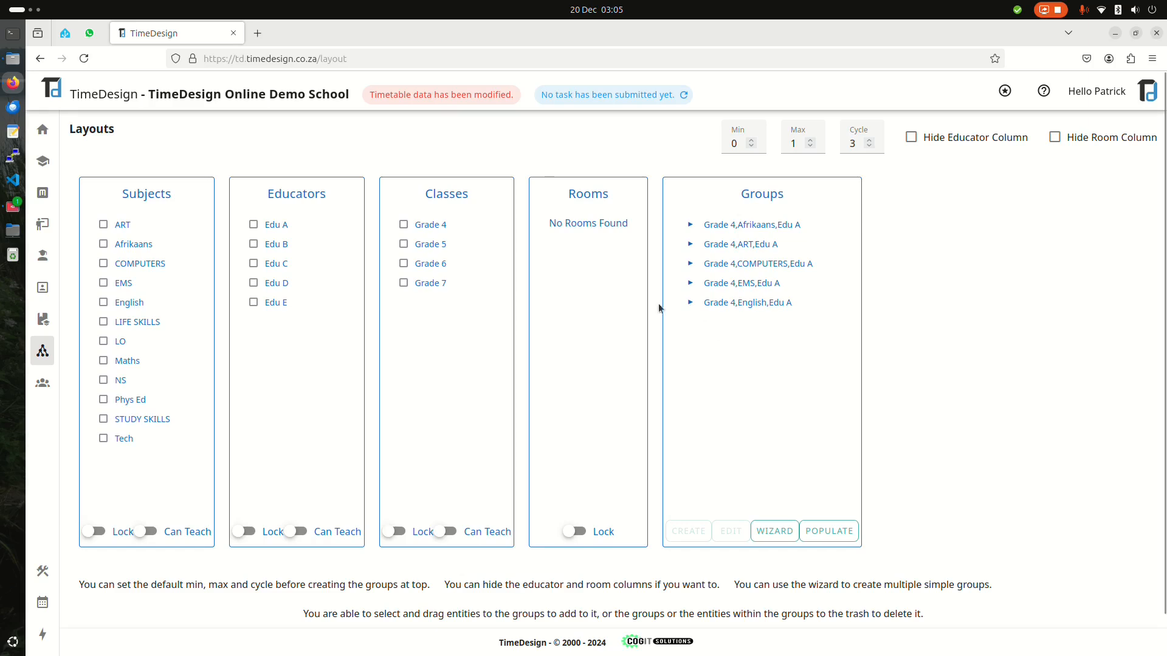
# Review the details of each Grade 4 group with Edu A on the Groups page
pyautogui.click(44, 384)
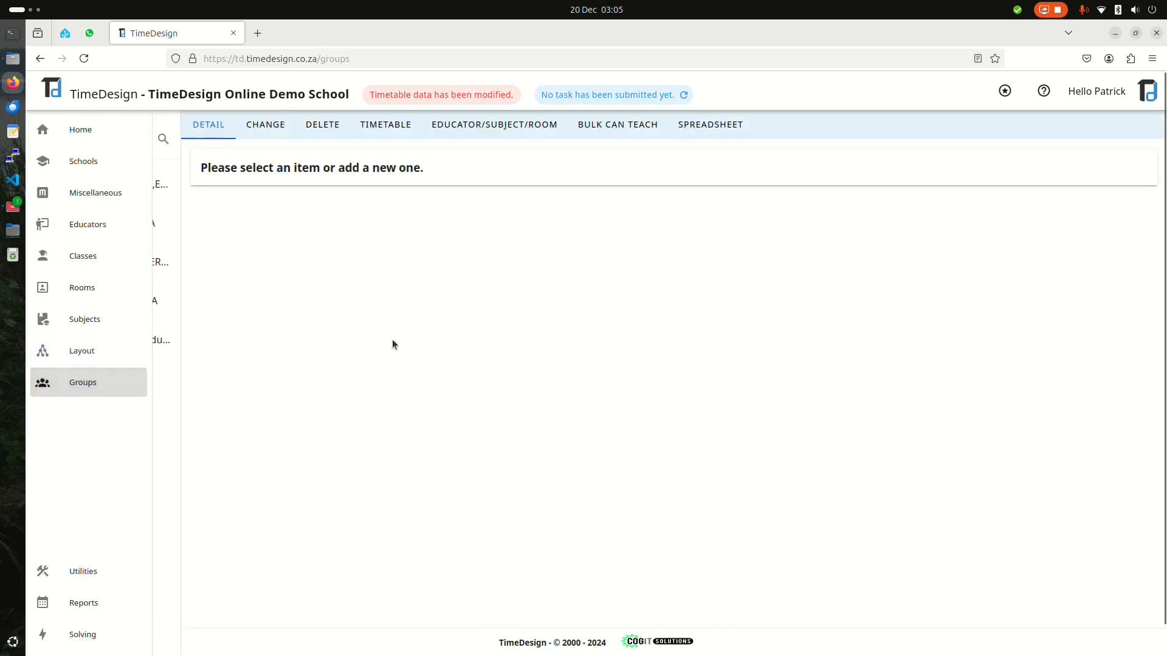
pyautogui.click(128, 191)
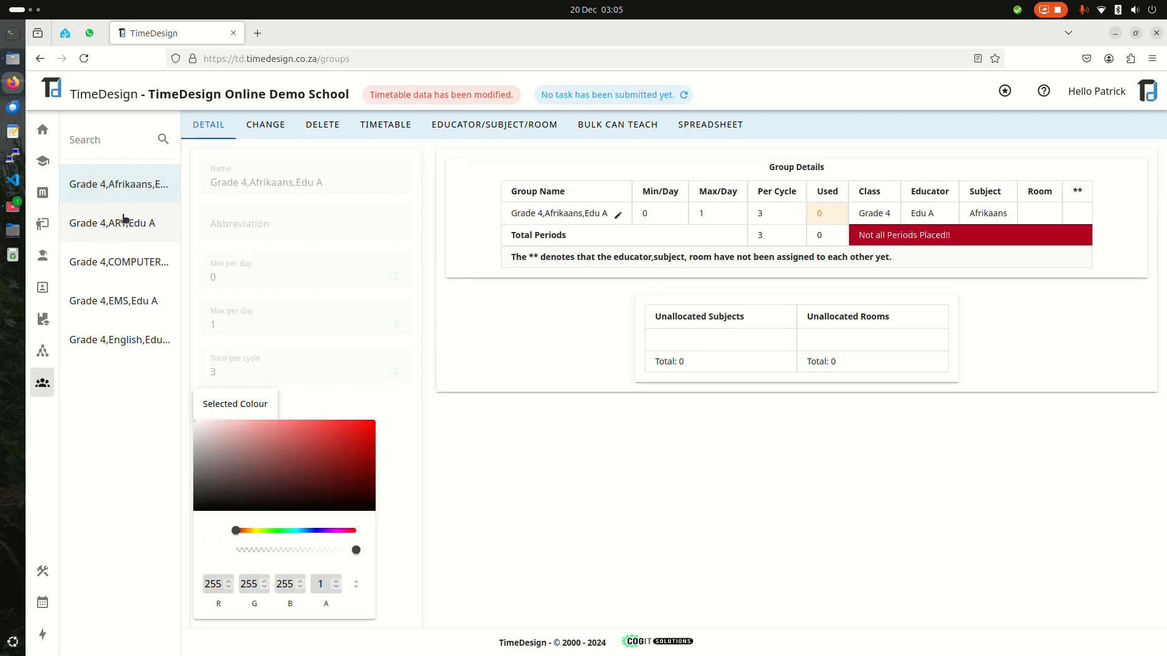
pyautogui.click(124, 220)
pyautogui.click(119, 277)
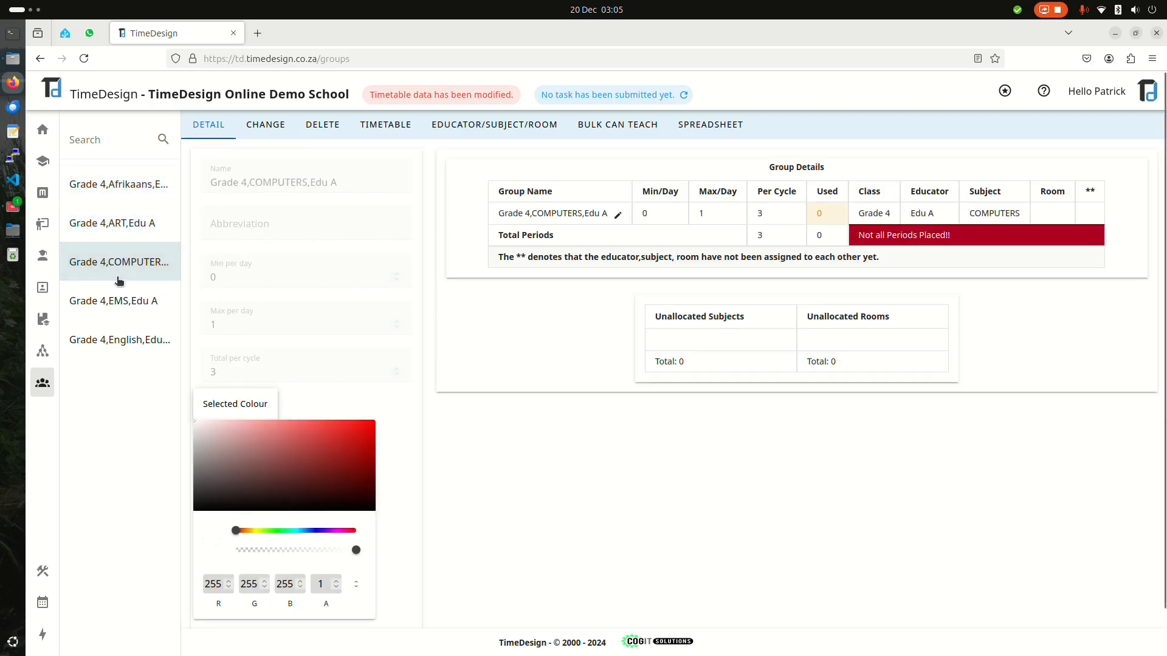
pyautogui.click(121, 302)
pyautogui.click(121, 339)
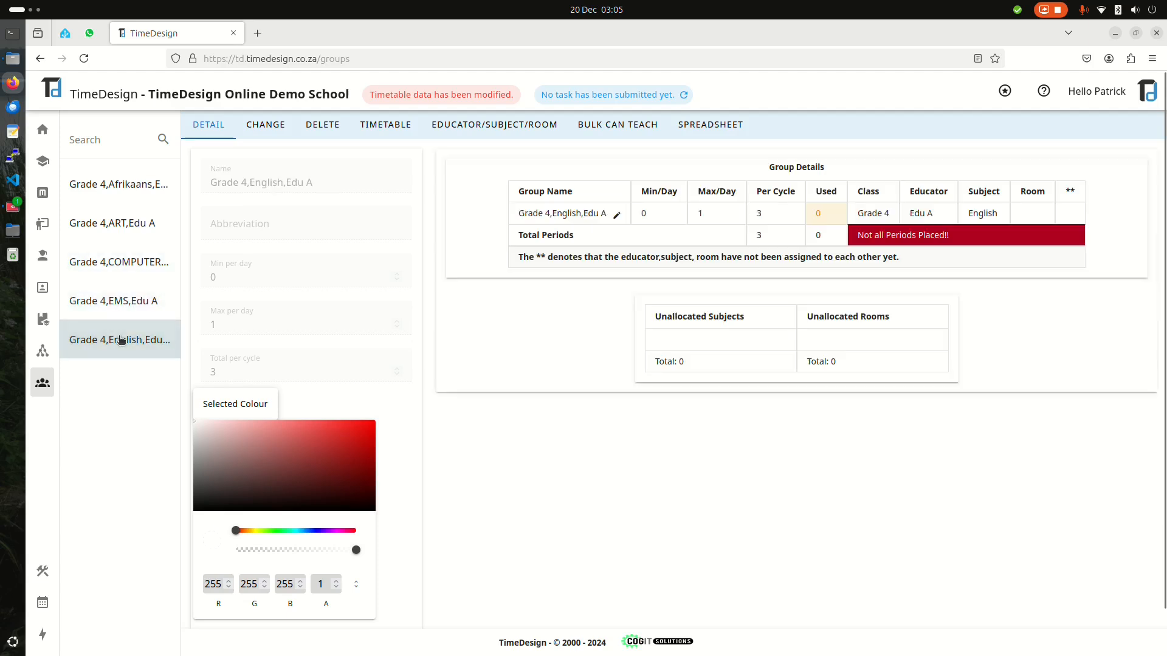
# Return to the layout and create one combined group from Phys Ed, Edu B and Grades 4 to 7
pyautogui.click(48, 353)
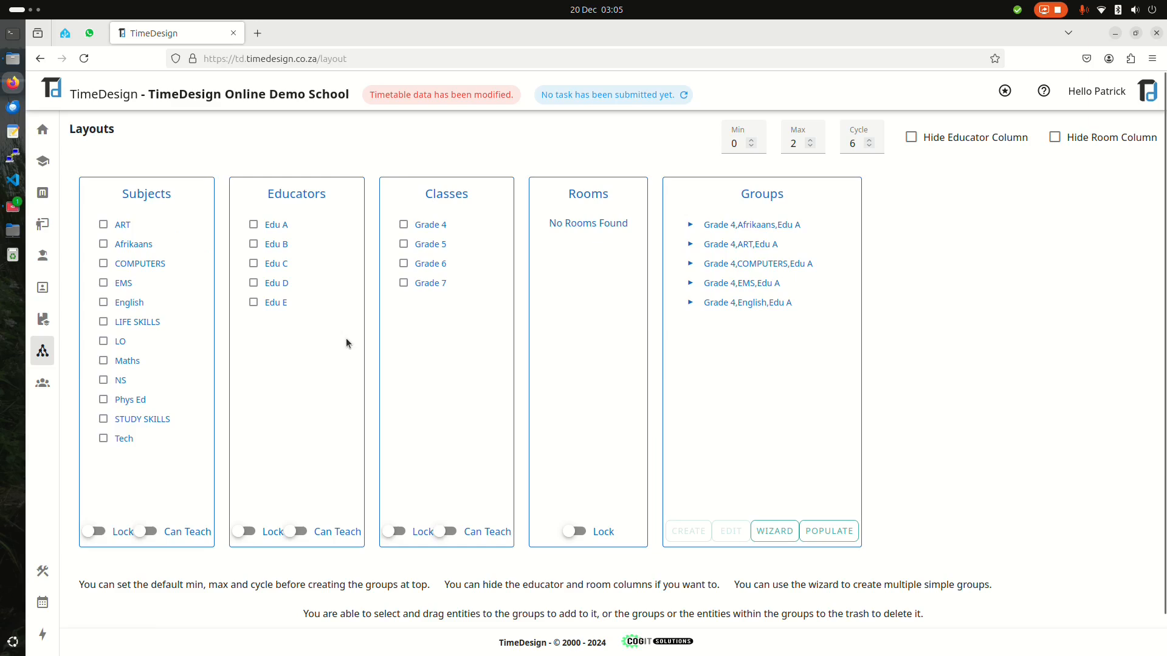
pyautogui.click(103, 400)
pyautogui.click(404, 225)
pyautogui.click(404, 244)
pyautogui.click(404, 263)
pyautogui.click(403, 283)
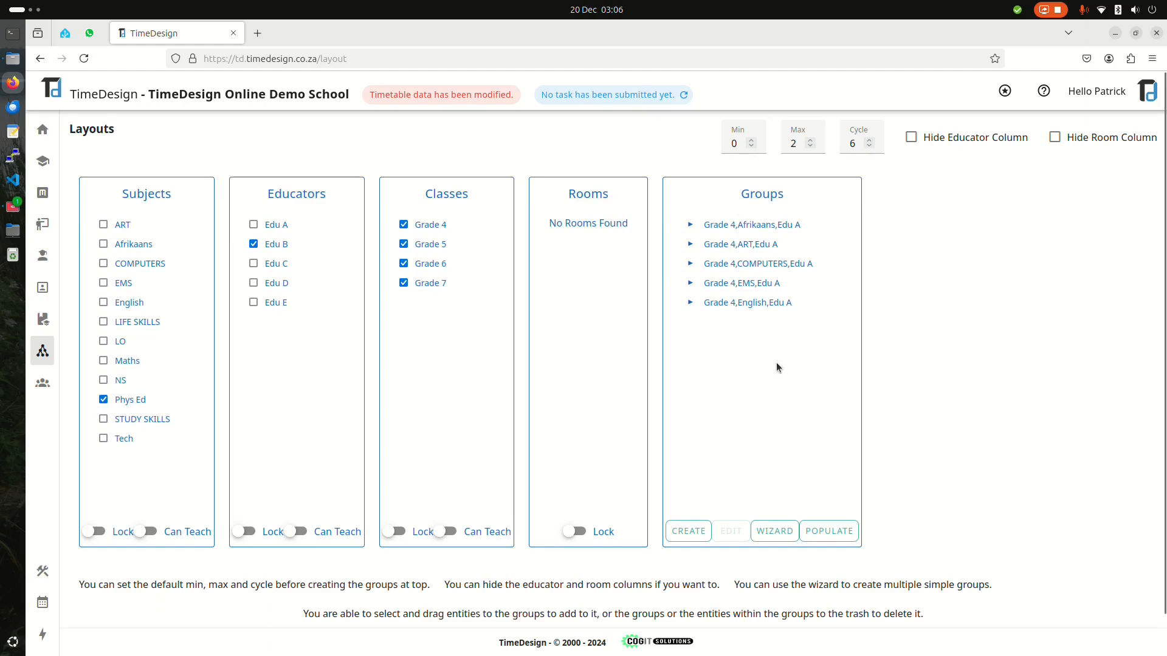
pyautogui.click(690, 533)
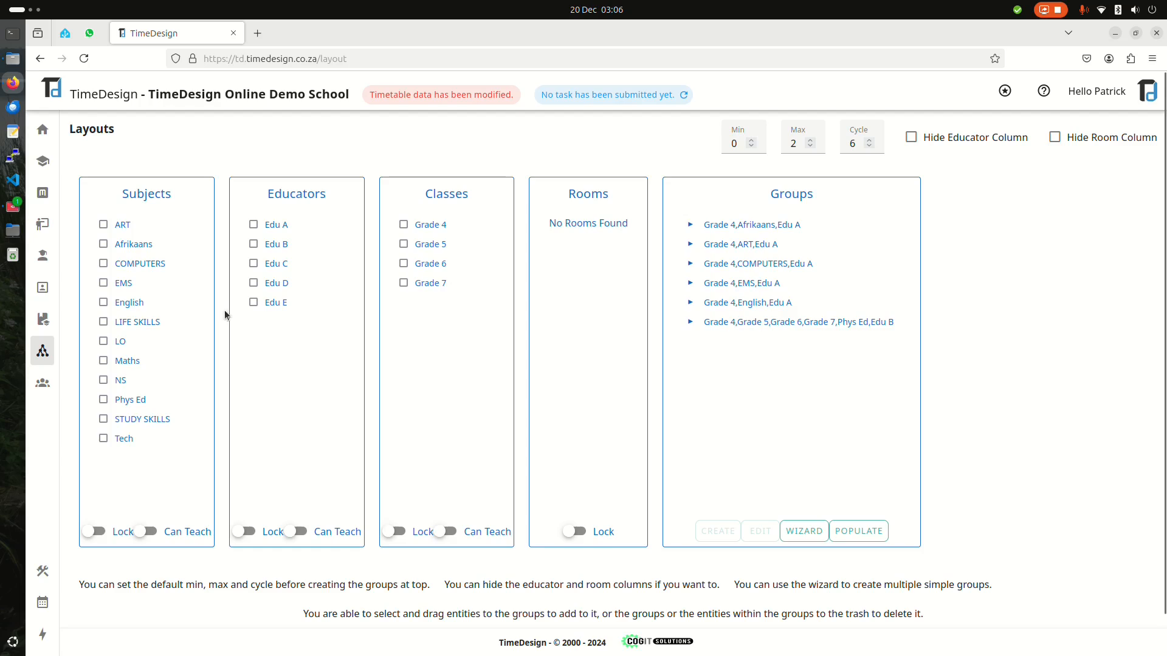
# Delete the combined Phys Ed group covering Grades 4 to 7
pyautogui.click(737, 323)
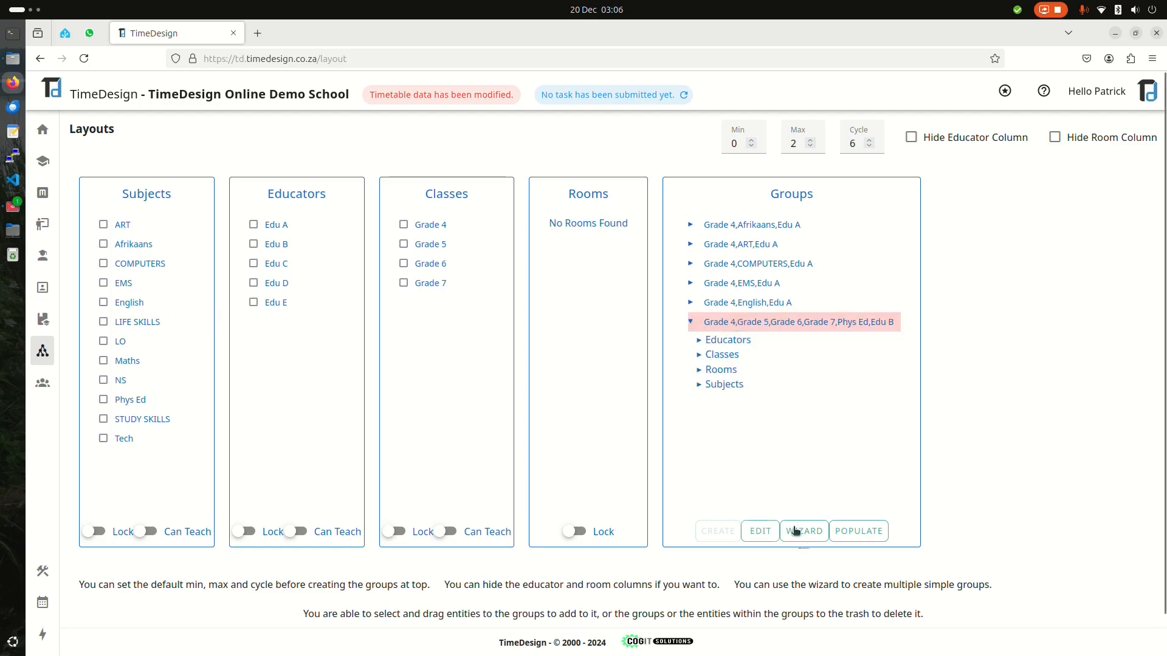
pyautogui.moveTo(795, 322); pyautogui.dragTo(905, 536)
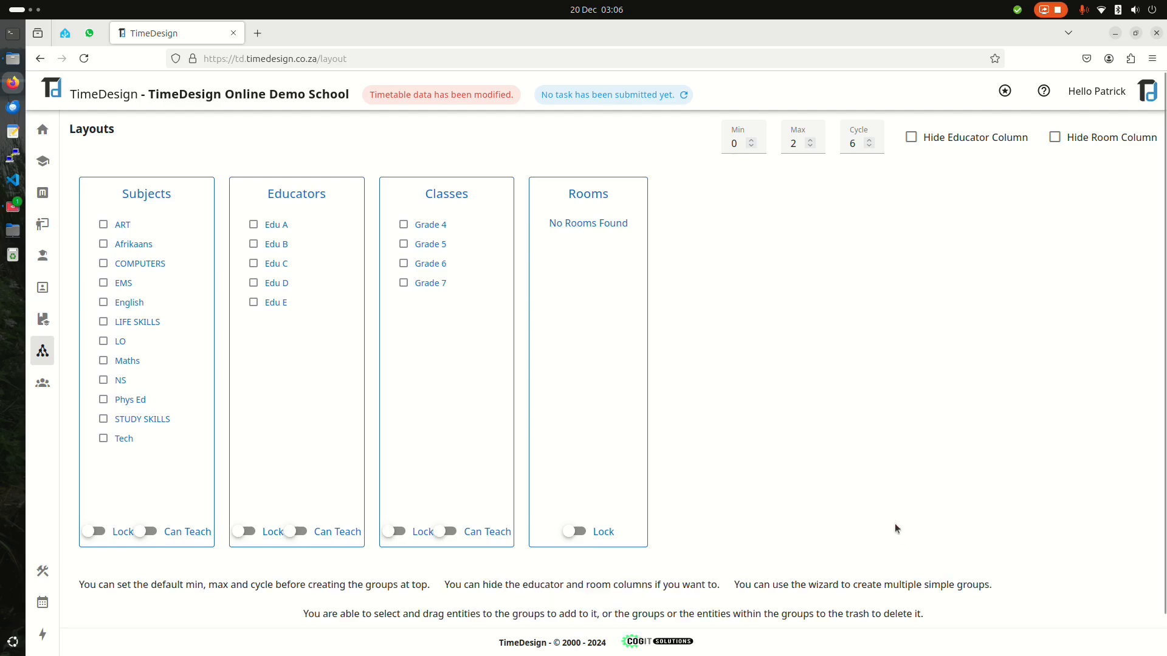
# Select Phys Ed, Edu B and Grades 4 to 7, and generate simple groups with the wizard's "Multiple classes, single subject" option
pyautogui.click(103, 401)
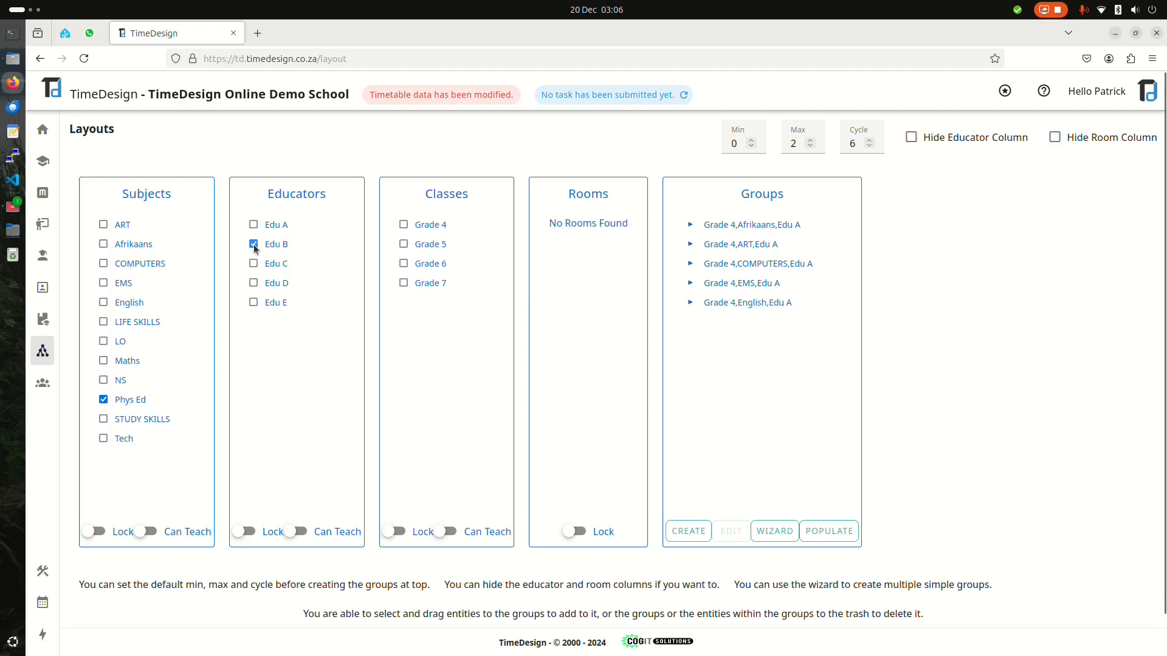
pyautogui.click(405, 225)
pyautogui.click(404, 265)
pyautogui.click(776, 533)
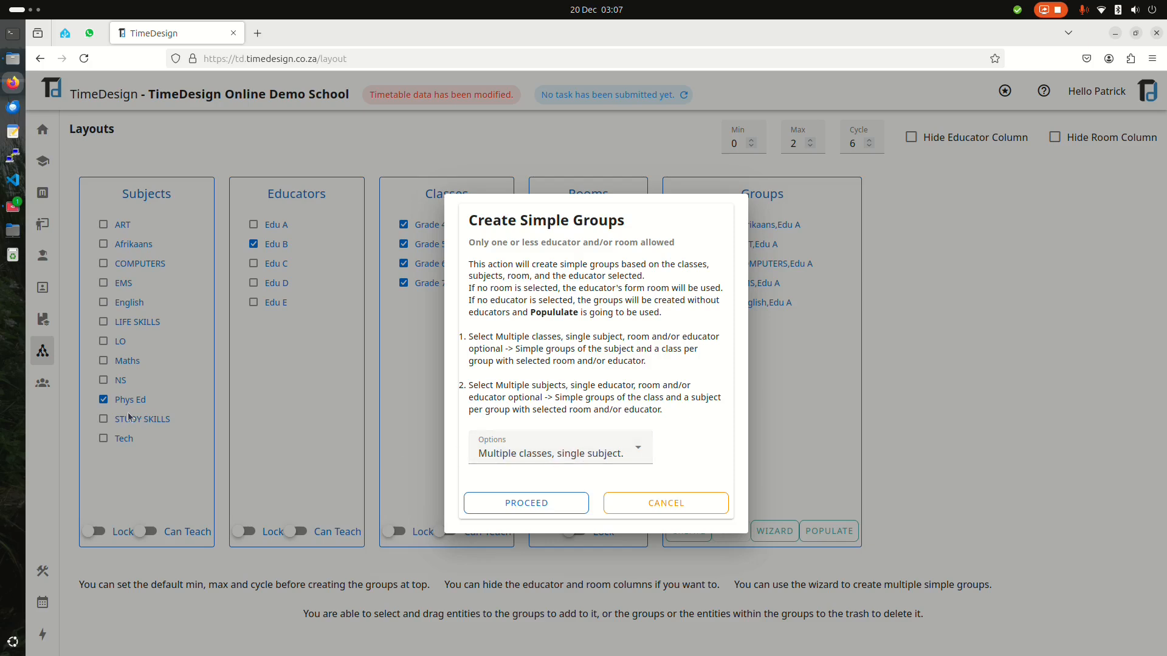
pyautogui.click(527, 504)
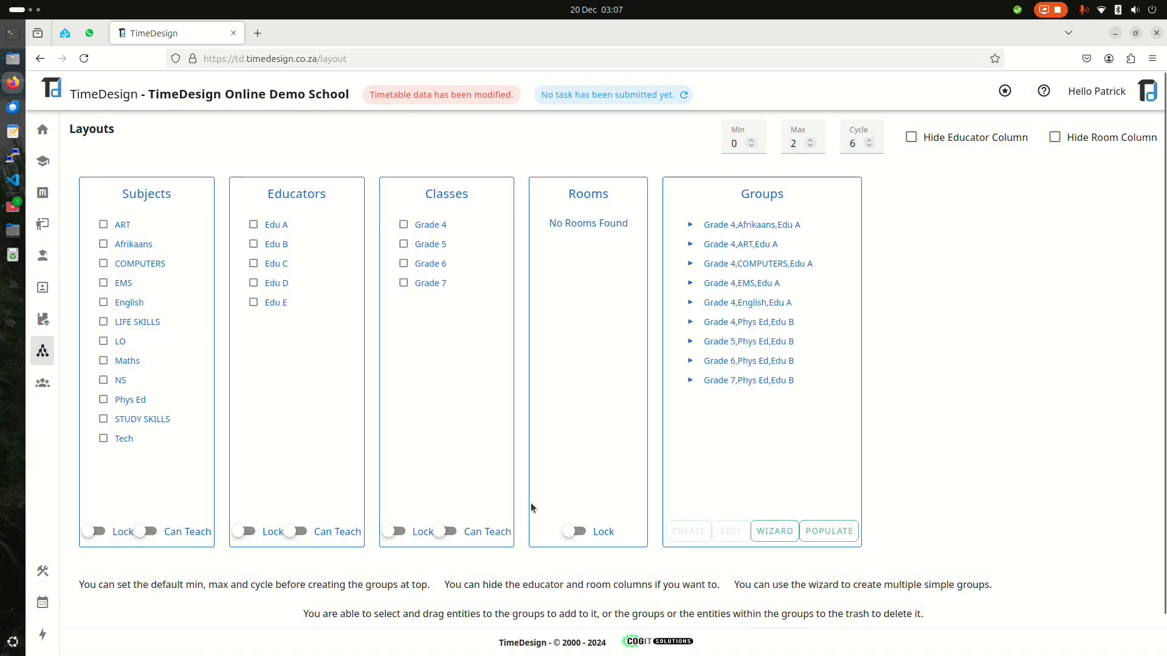
# Examine the educators, classes and subjects inside the Grade 7 Phys Ed group and the educators inside the Grade 5 one
pyautogui.click(690, 381)
pyautogui.click(700, 413)
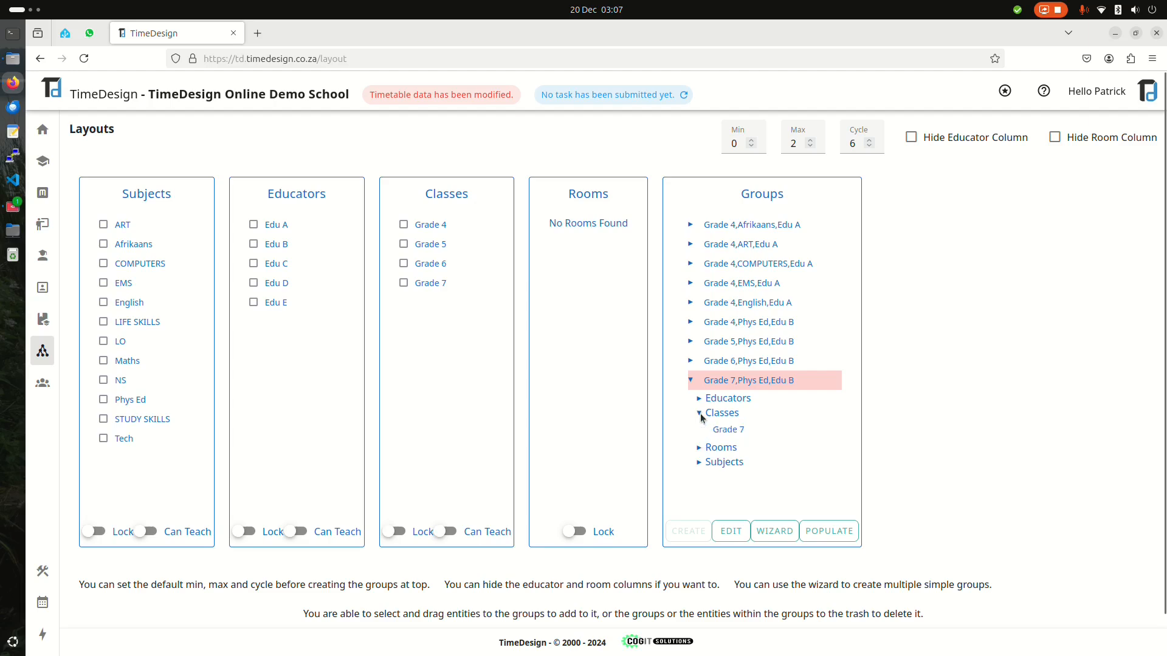
pyautogui.click(698, 398)
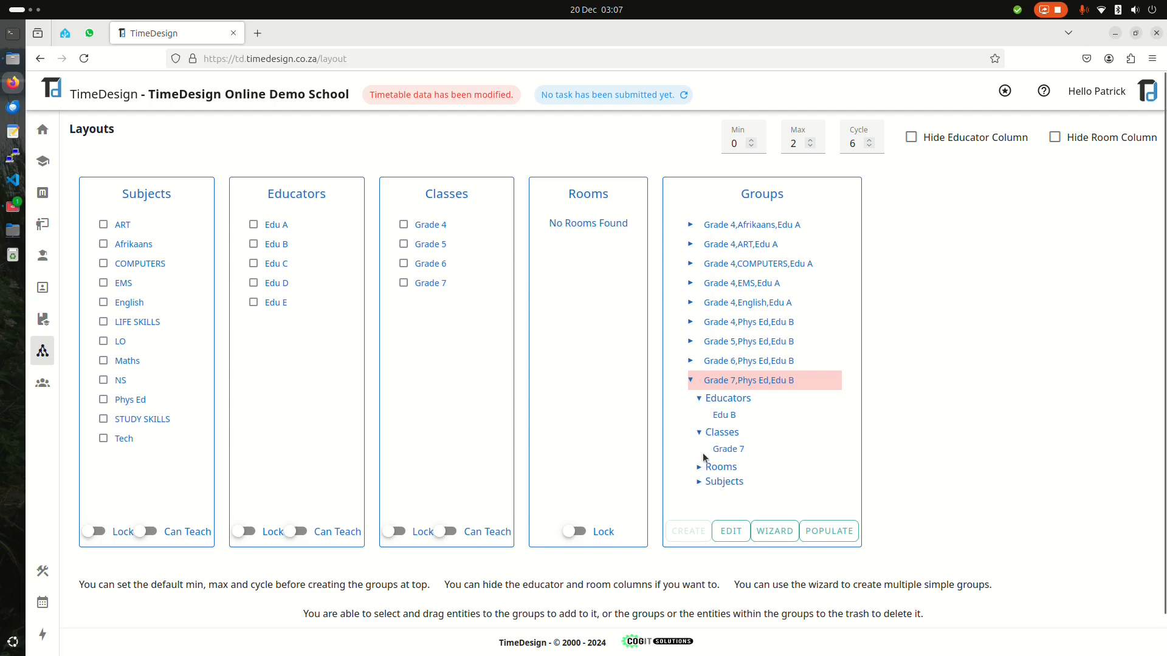
pyautogui.click(699, 481)
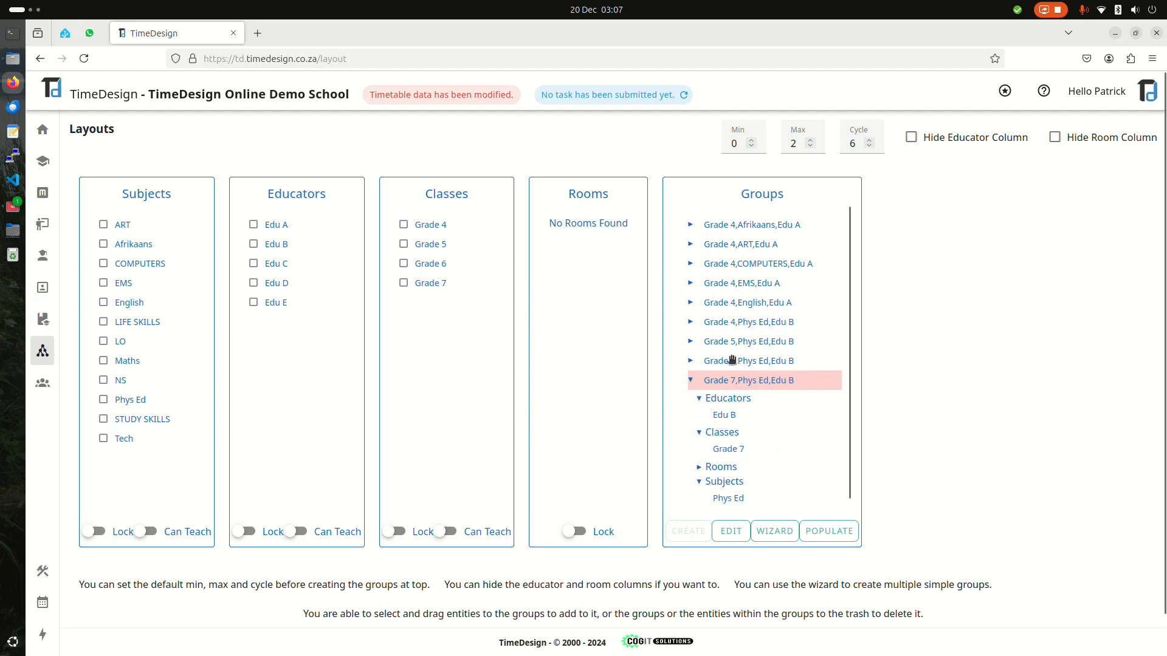
pyautogui.click(691, 343)
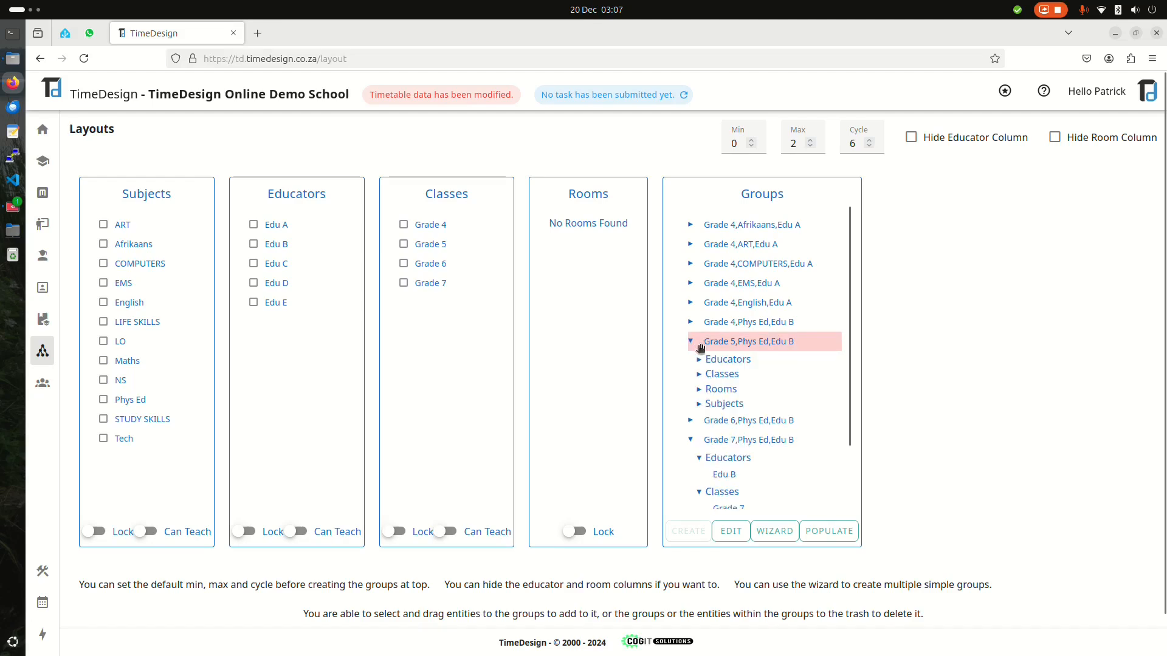
pyautogui.click(699, 362)
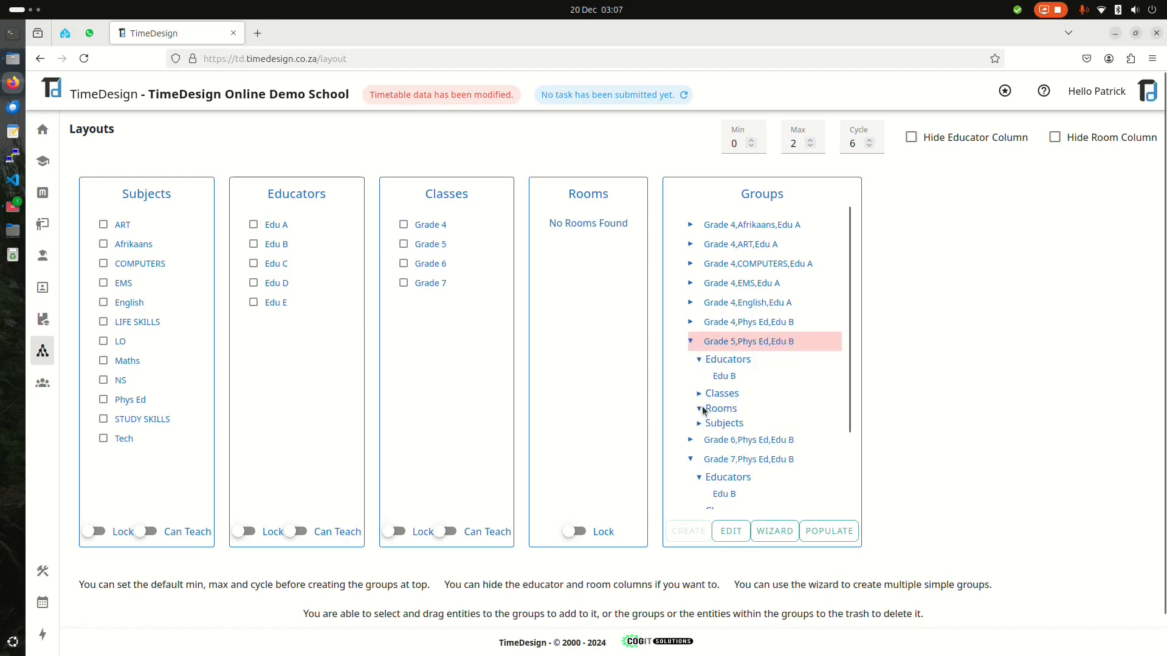
# Examine the subjects and classes inside the Grade 5 Phys Ed group
pyautogui.click(705, 427)
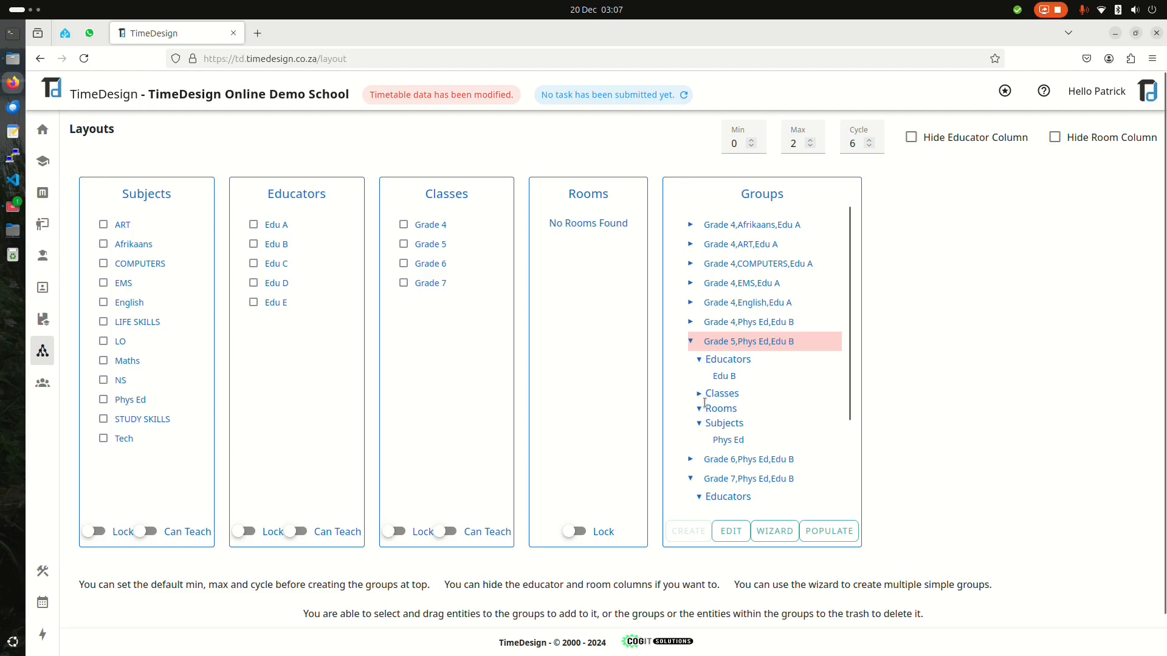
pyautogui.click(700, 396)
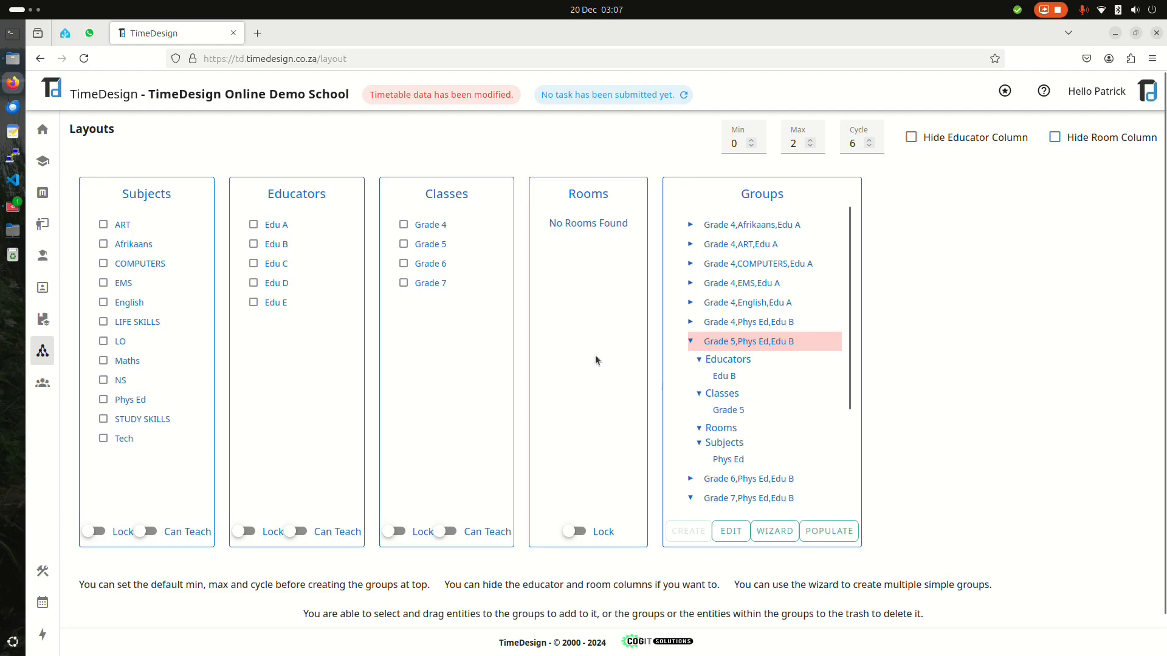
# Open the Groups page and review the details of the Grade 4, Grade 5 and Grade 6 Phys Ed groups
pyautogui.moveTo(44, 321)
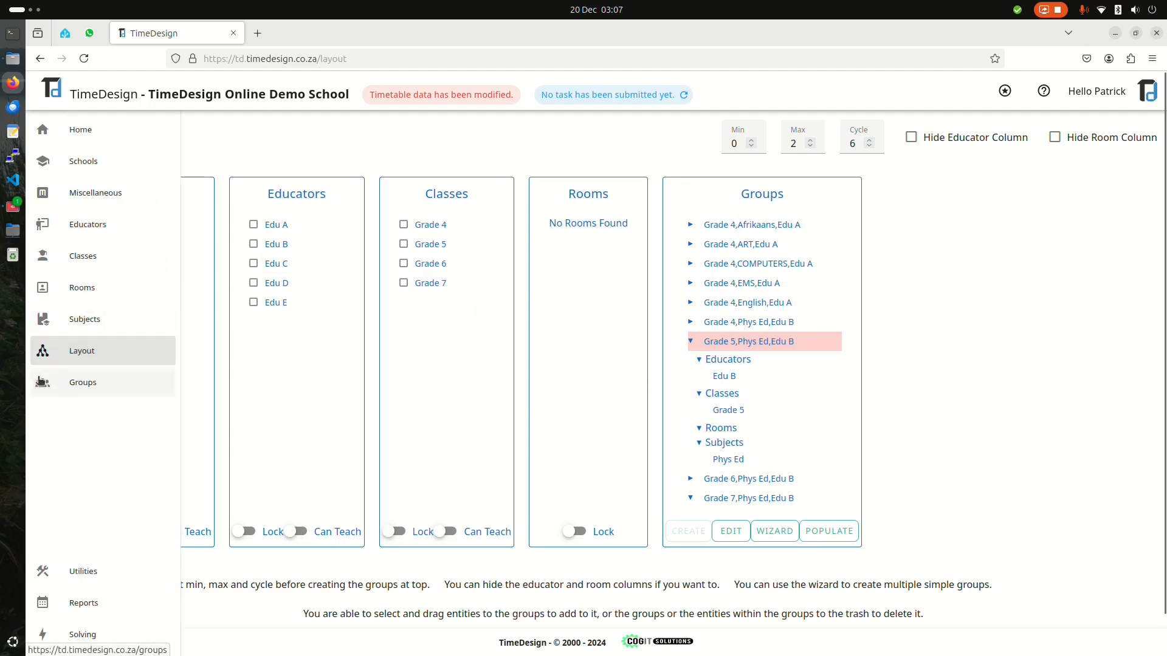
pyautogui.click(41, 381)
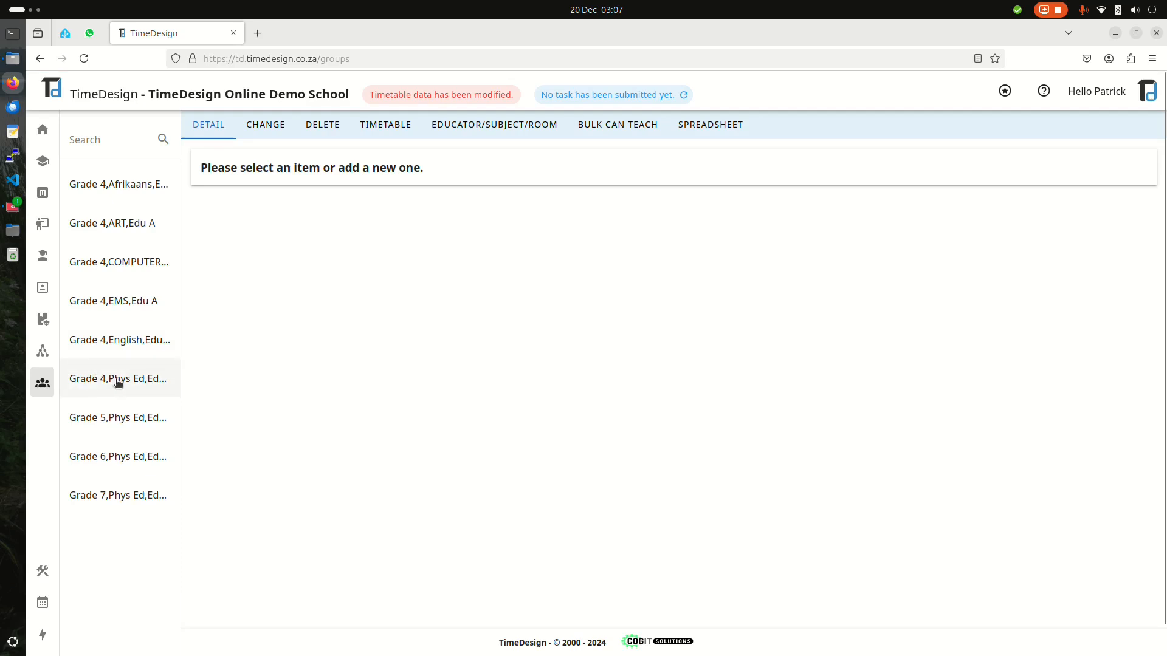
pyautogui.click(118, 381)
pyautogui.click(116, 416)
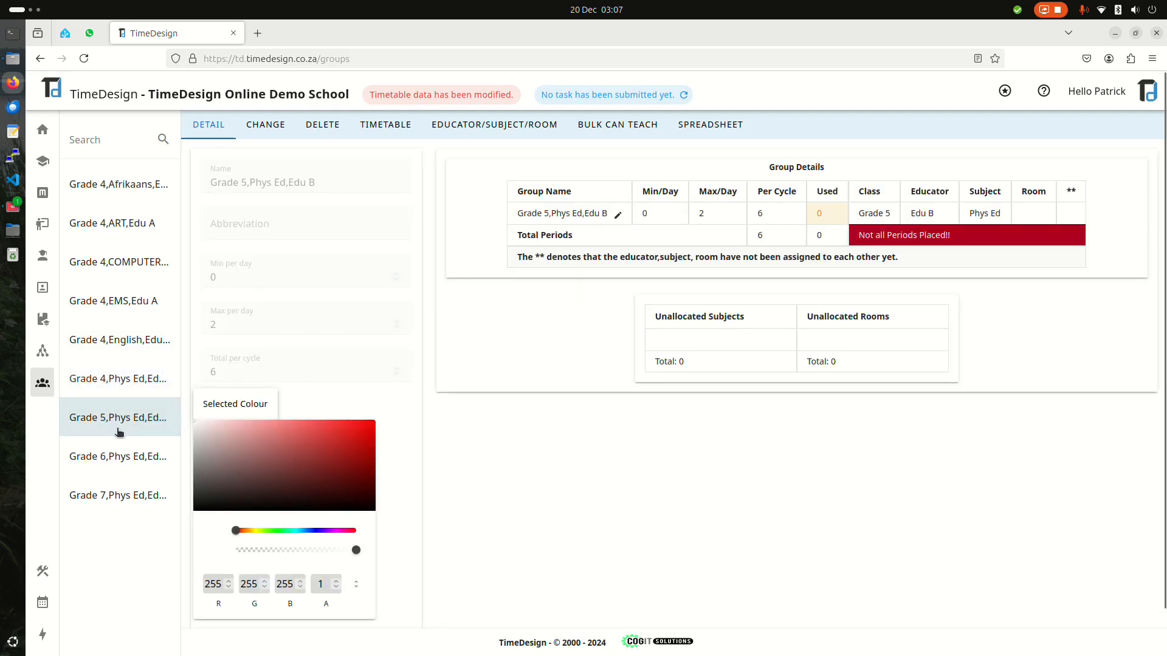
pyautogui.click(120, 454)
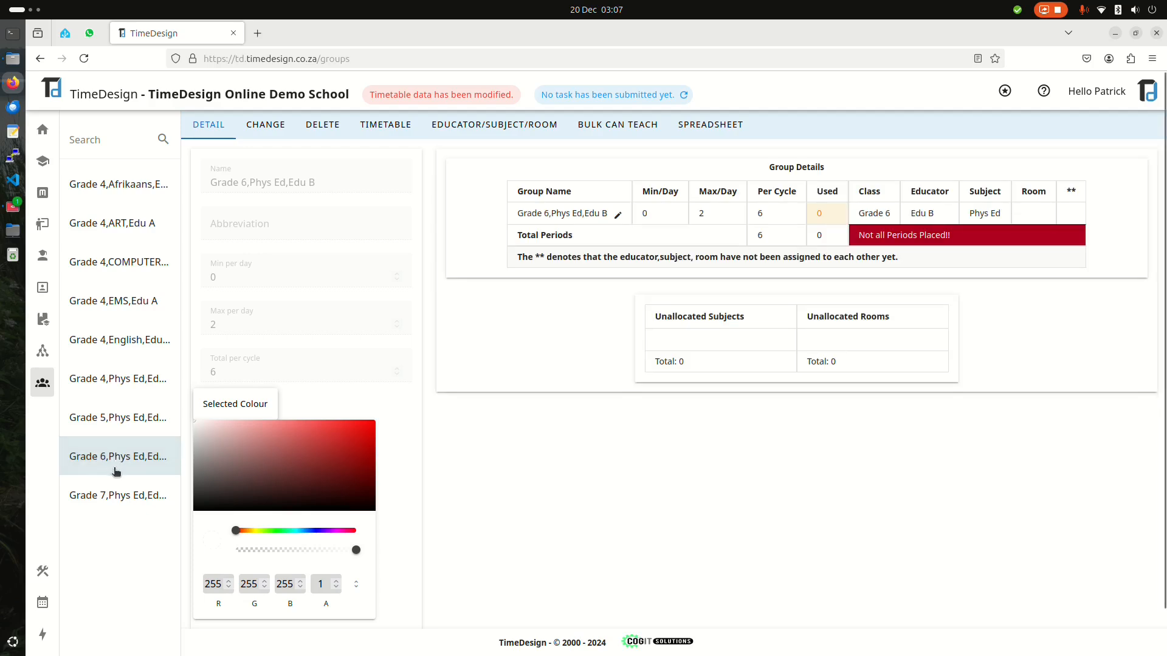
# Return to the layout, read through the wizard's two selection options for simple groups, and close it without creating anything
pyautogui.click(44, 352)
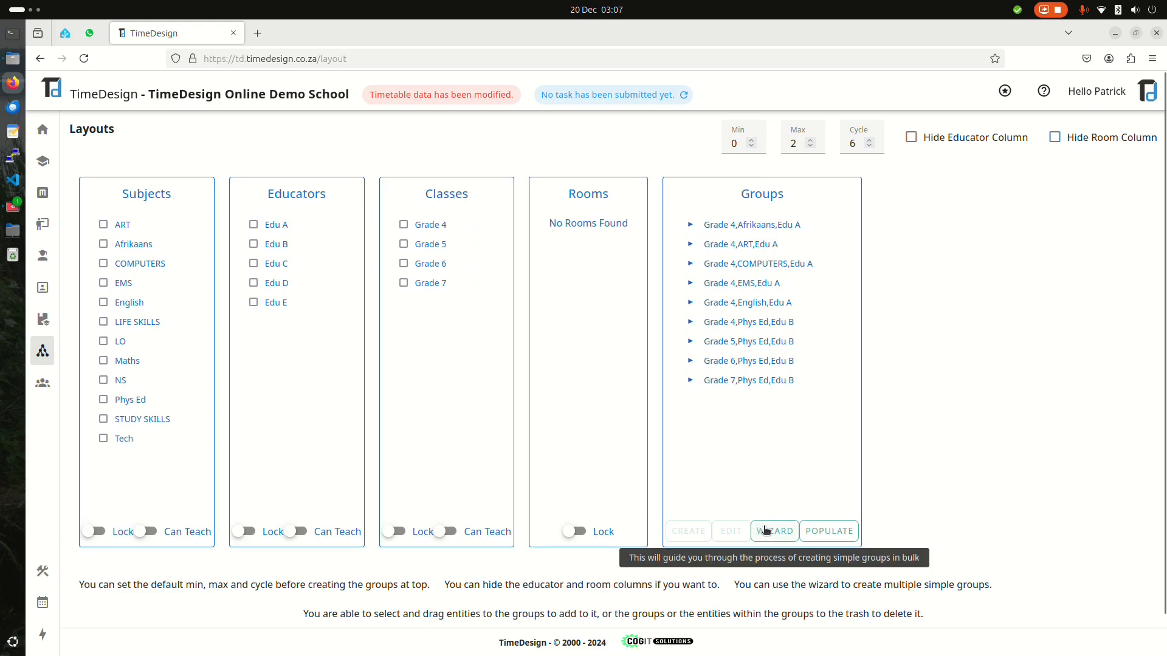
pyautogui.click(762, 531)
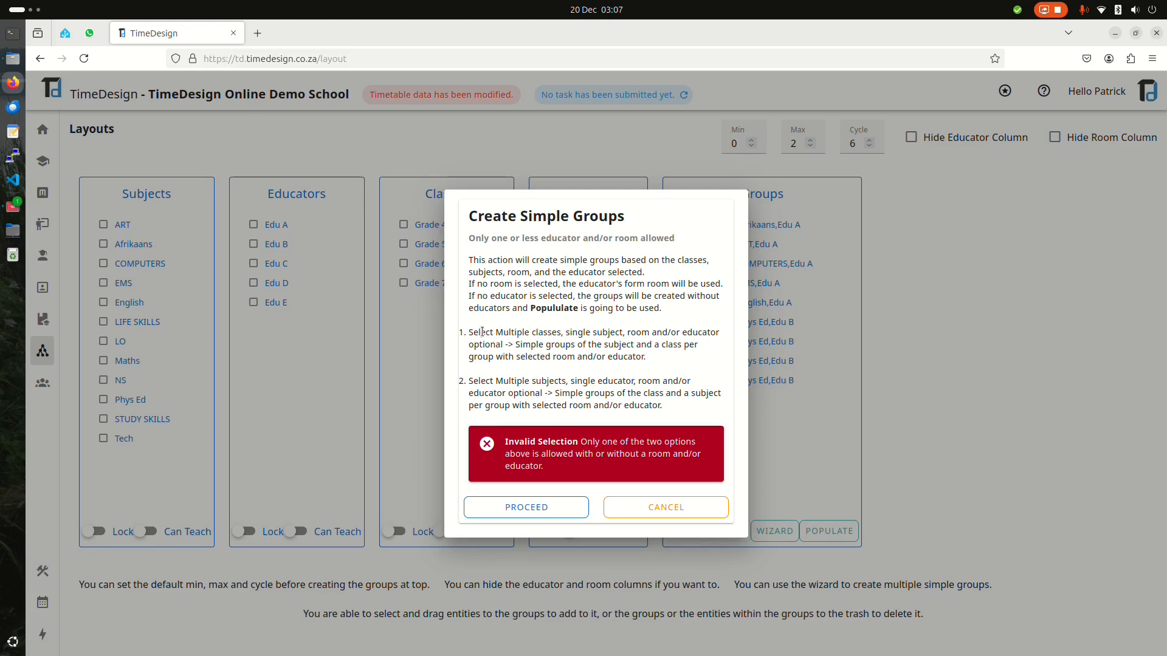
pyautogui.moveTo(477, 332); pyautogui.dragTo(636, 336)
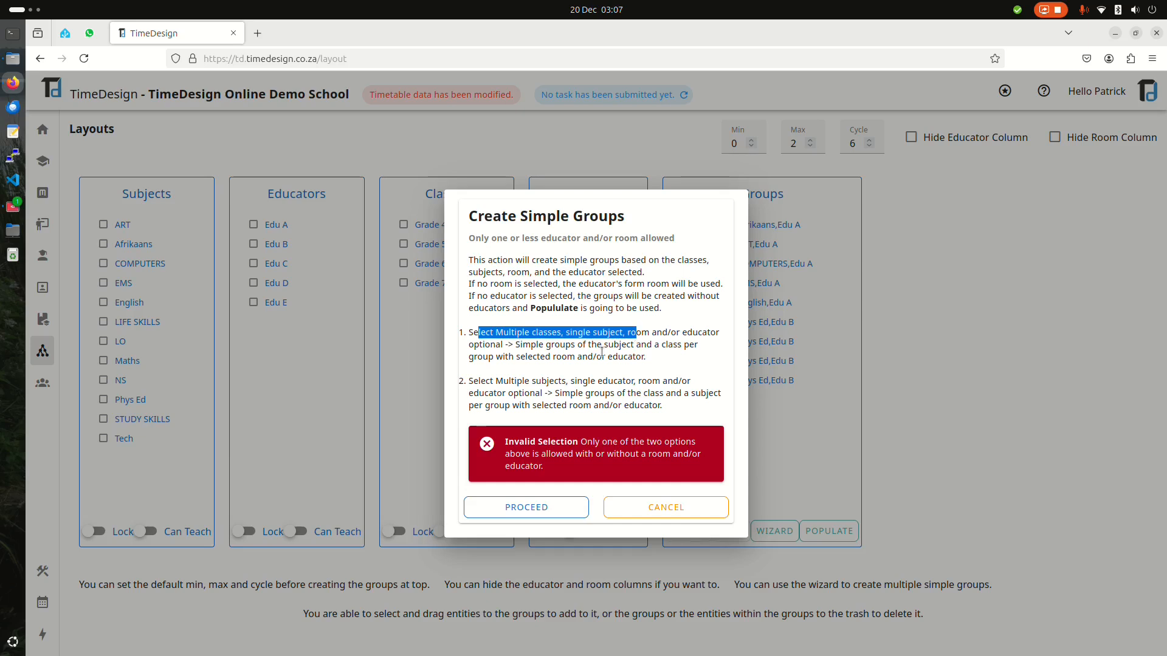
pyautogui.moveTo(478, 381); pyautogui.dragTo(650, 385)
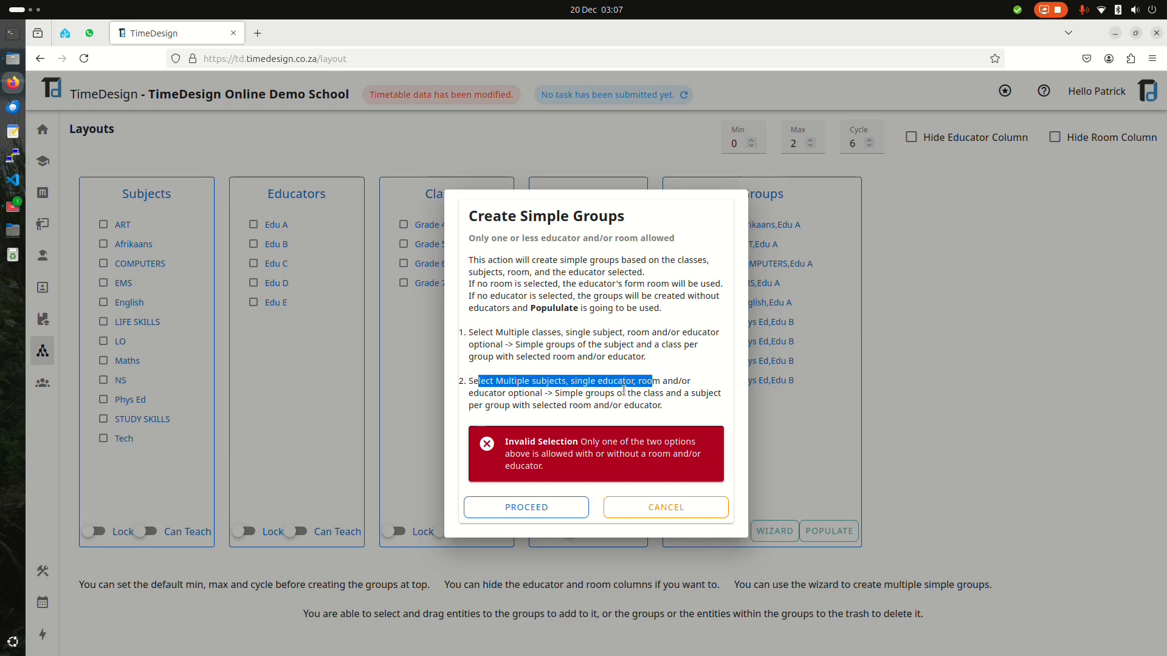
pyautogui.click(624, 390)
pyautogui.moveTo(636, 381); pyautogui.dragTo(573, 380)
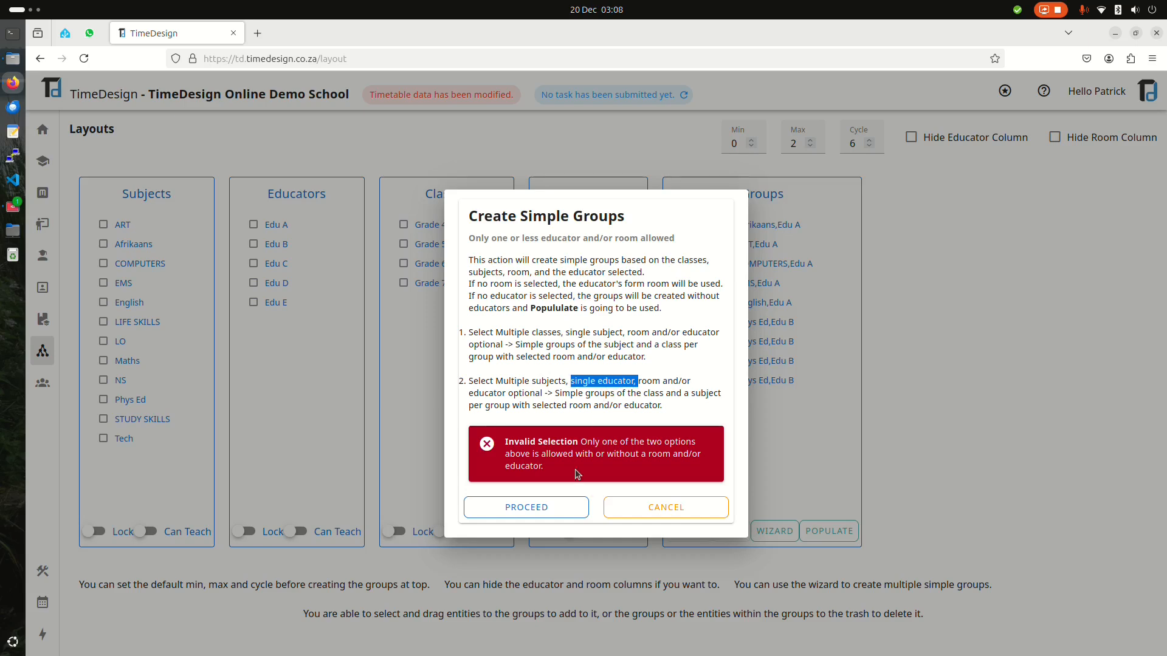
pyautogui.click(654, 506)
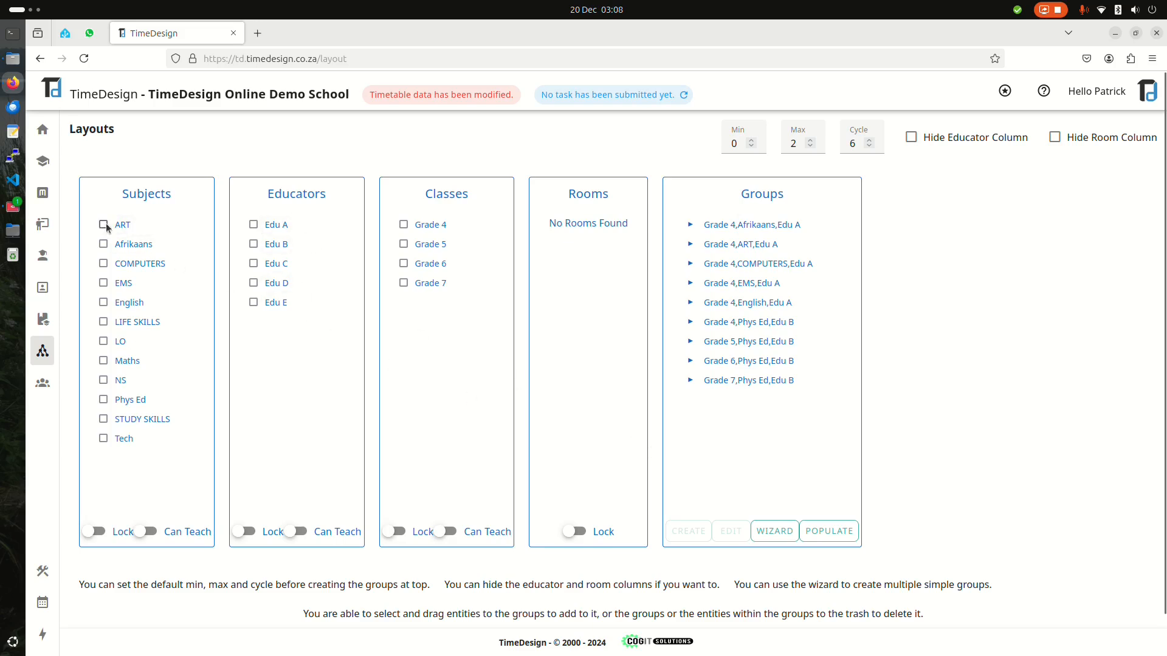
# Select Maths, NS, STUDY SKILLS, Tech and Grade 7, and generate simple groups with the wizard's "Multiple subjects, single educator" option
pyautogui.click(103, 361)
pyautogui.click(103, 419)
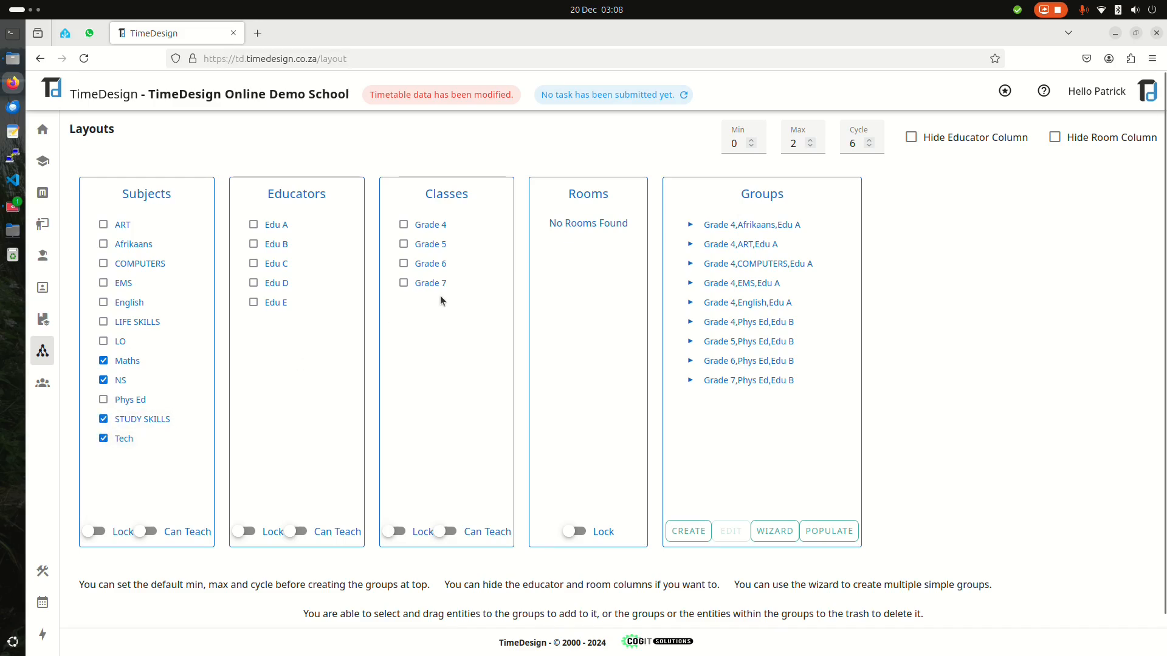
pyautogui.click(404, 282)
pyautogui.click(774, 531)
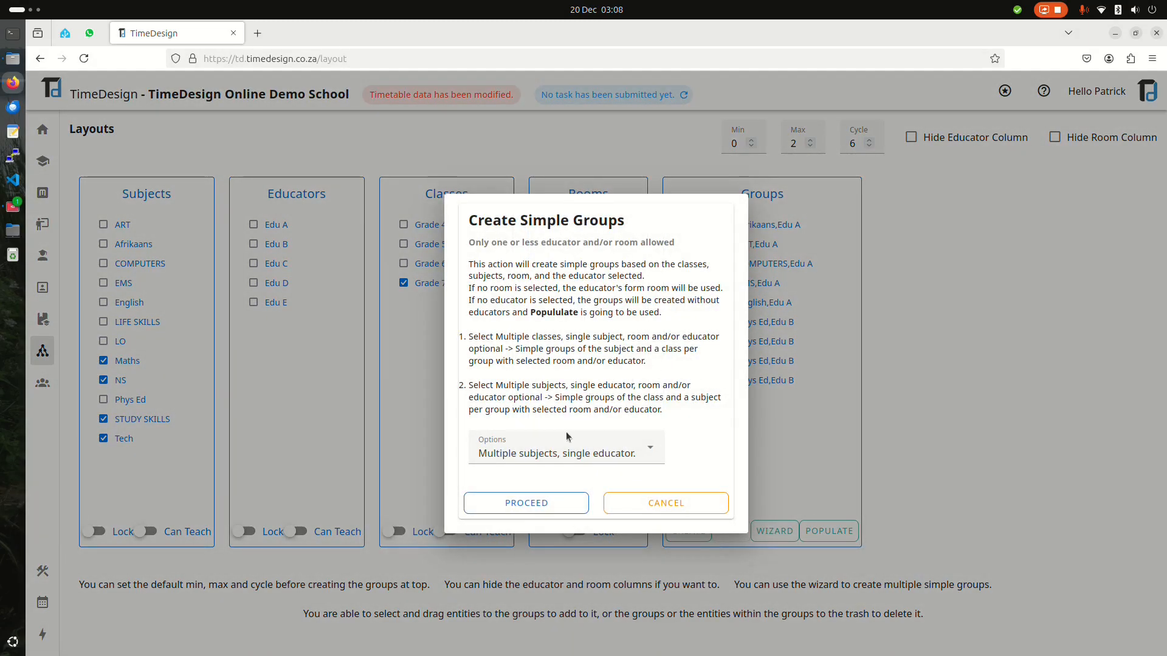
pyautogui.click(550, 503)
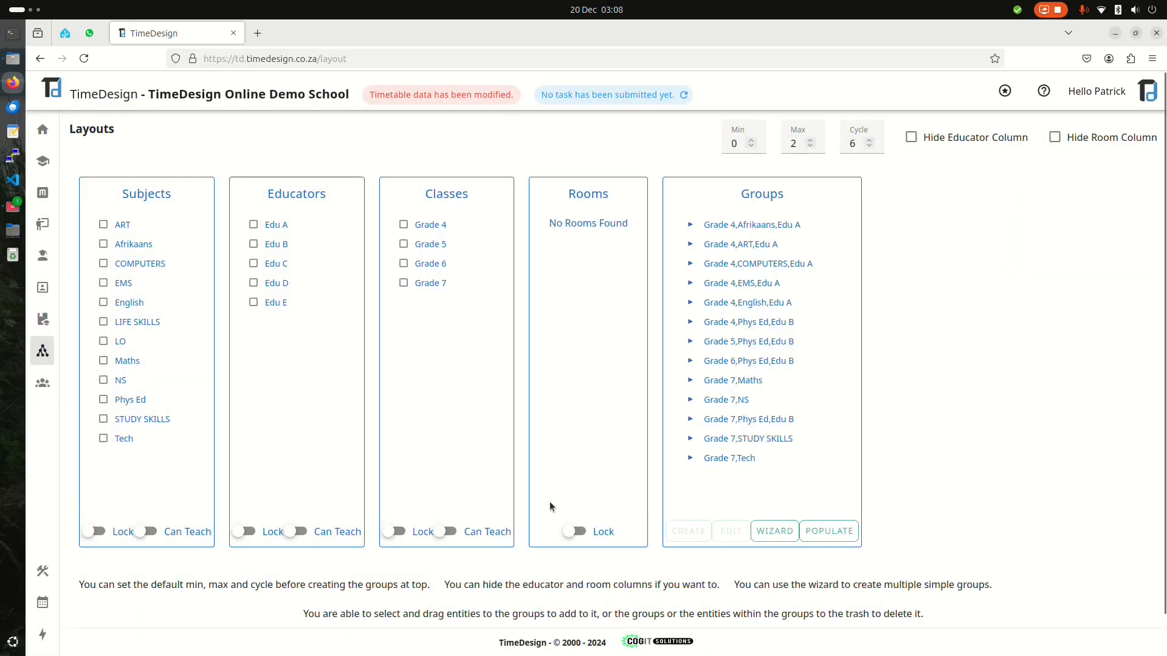
# Assign Edu D to the Grade 7 Tech group and examine the group's educators
pyautogui.click(691, 458)
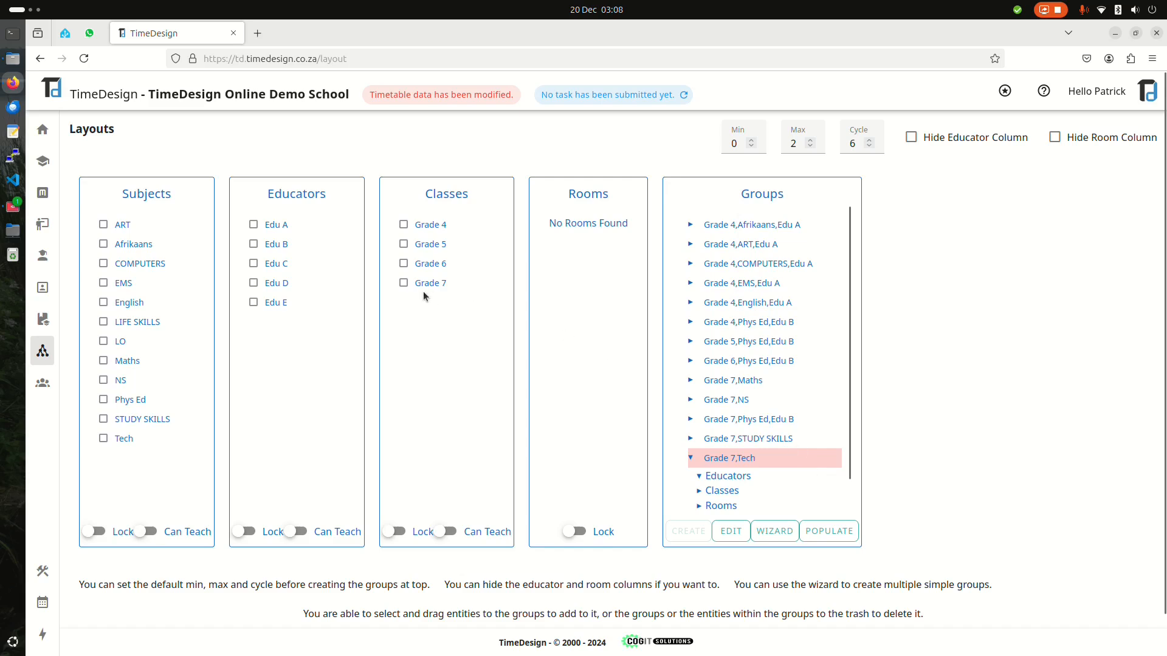
pyautogui.moveTo(279, 283); pyautogui.dragTo(747, 445)
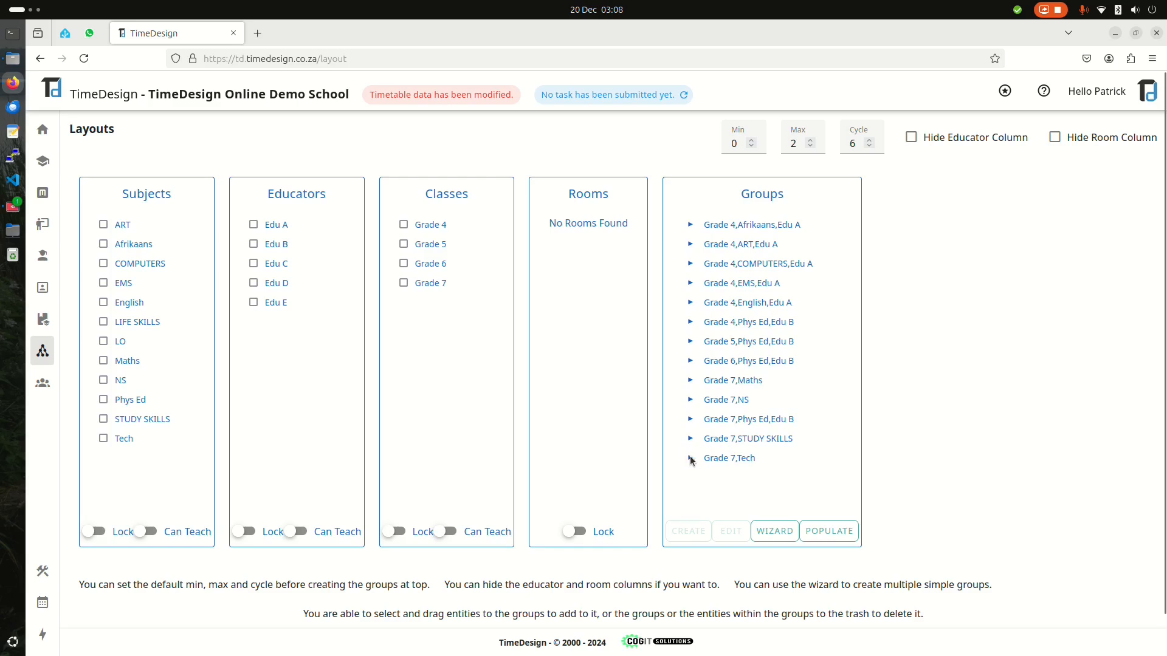
pyautogui.click(690, 459)
pyautogui.click(700, 479)
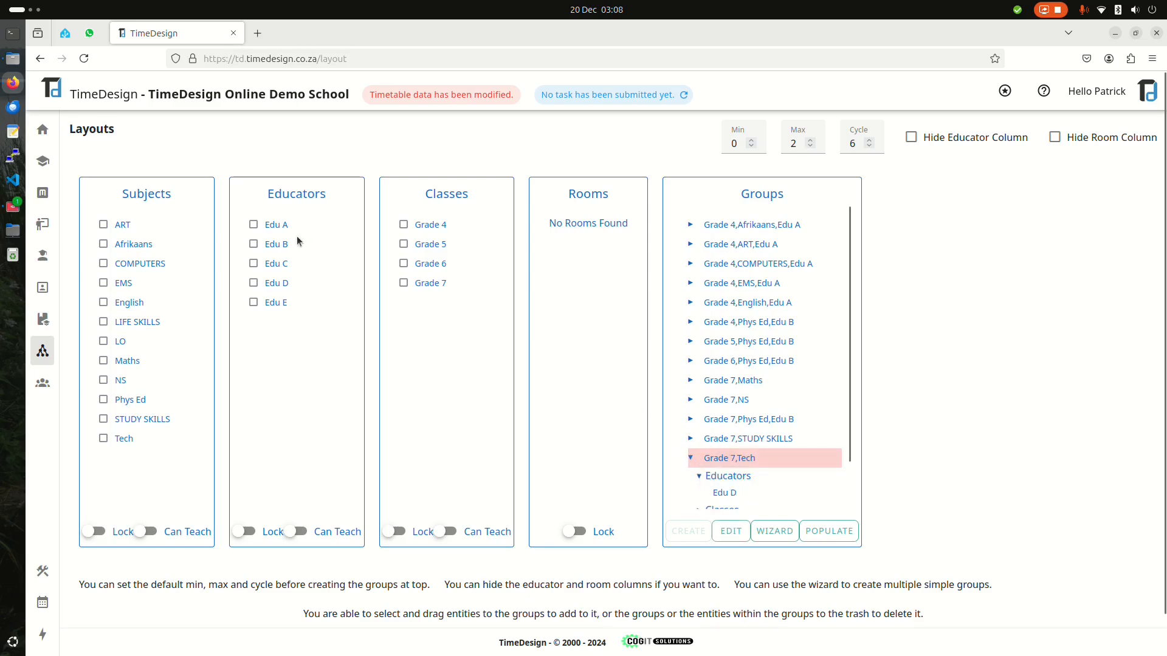
# Add Edu C to the Grade 7 Tech group and Edu D to the Grade 7 NS group, and examine the NS group's educators
pyautogui.moveTo(272, 264); pyautogui.dragTo(748, 481)
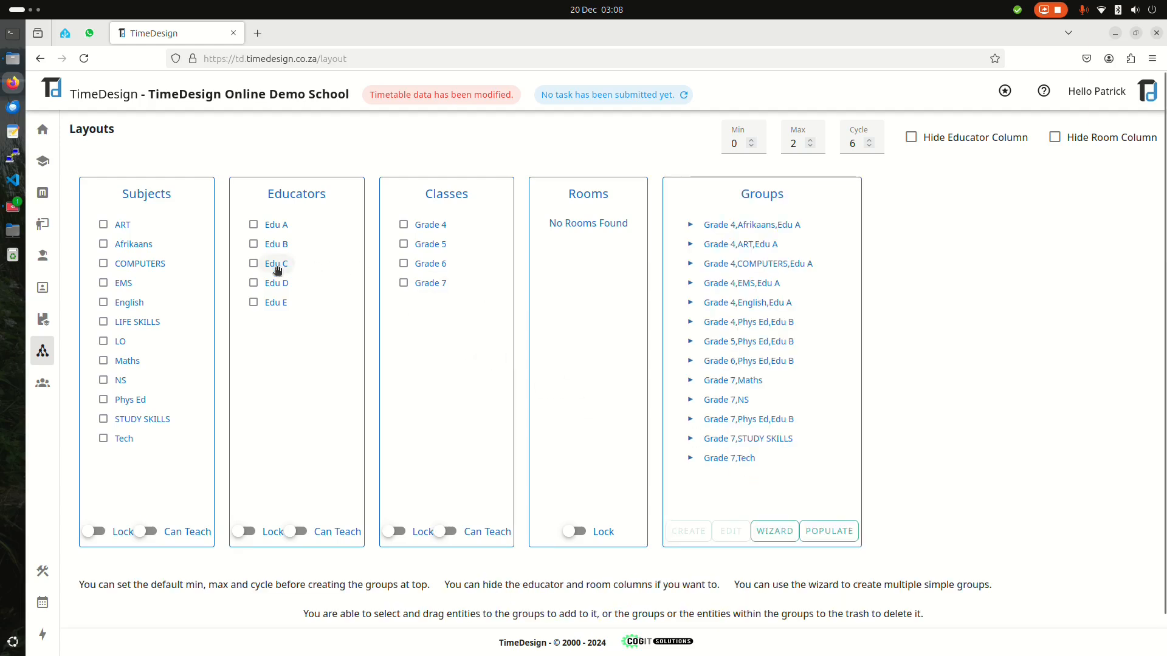
pyautogui.moveTo(277, 283); pyautogui.dragTo(742, 442)
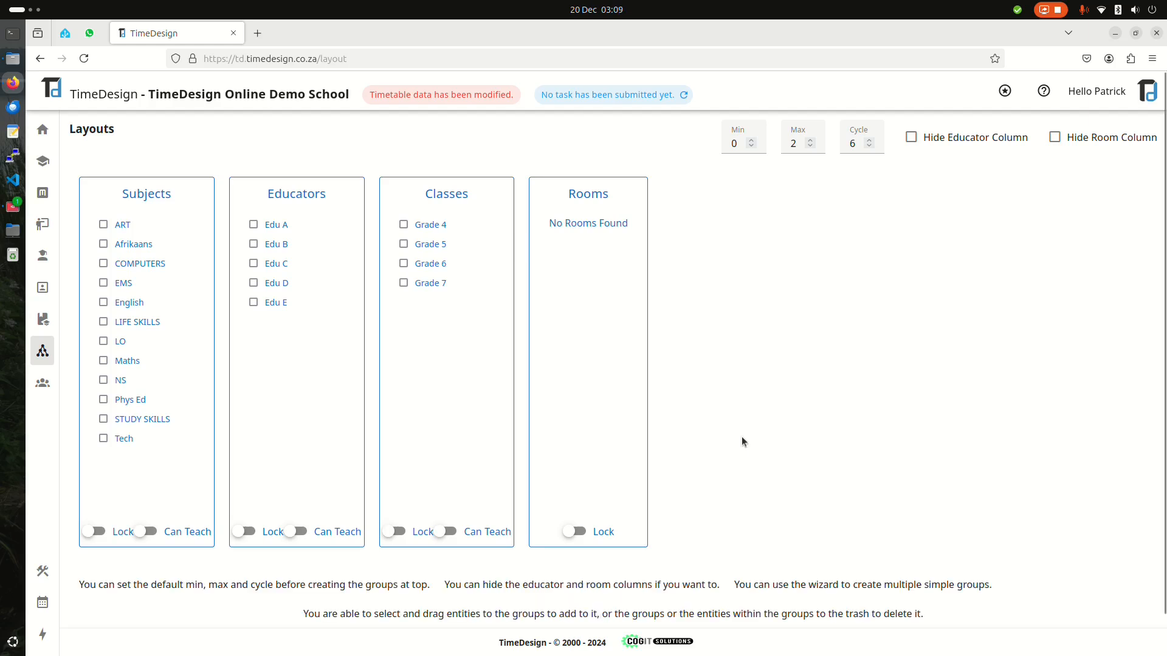
pyautogui.click(691, 400)
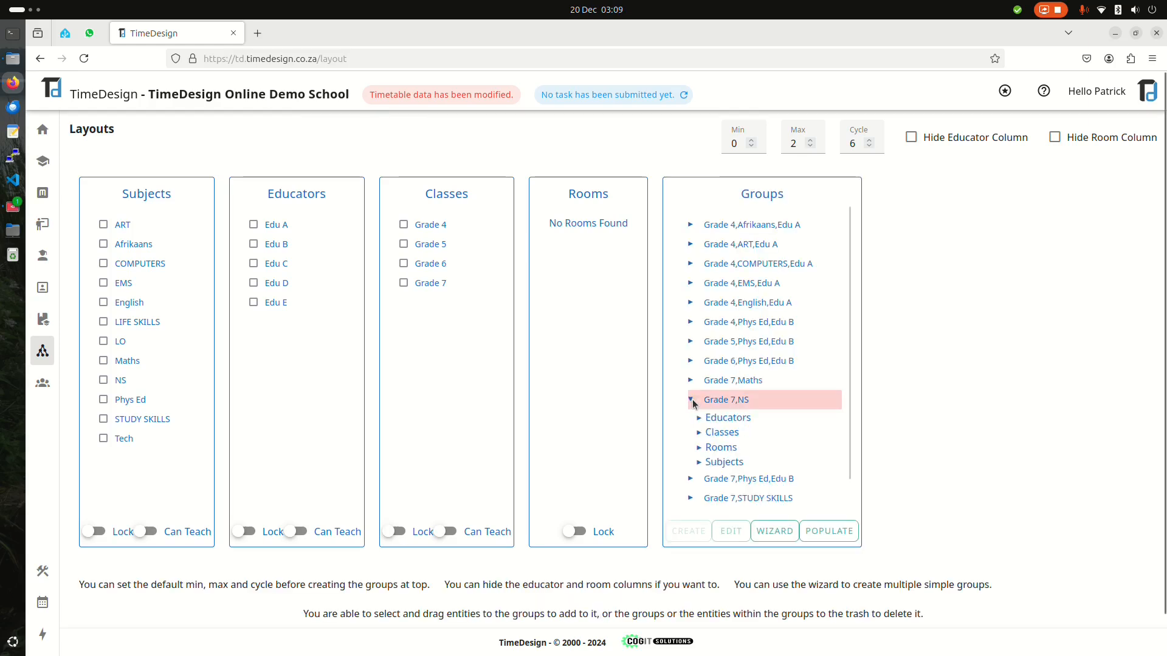
pyautogui.click(699, 419)
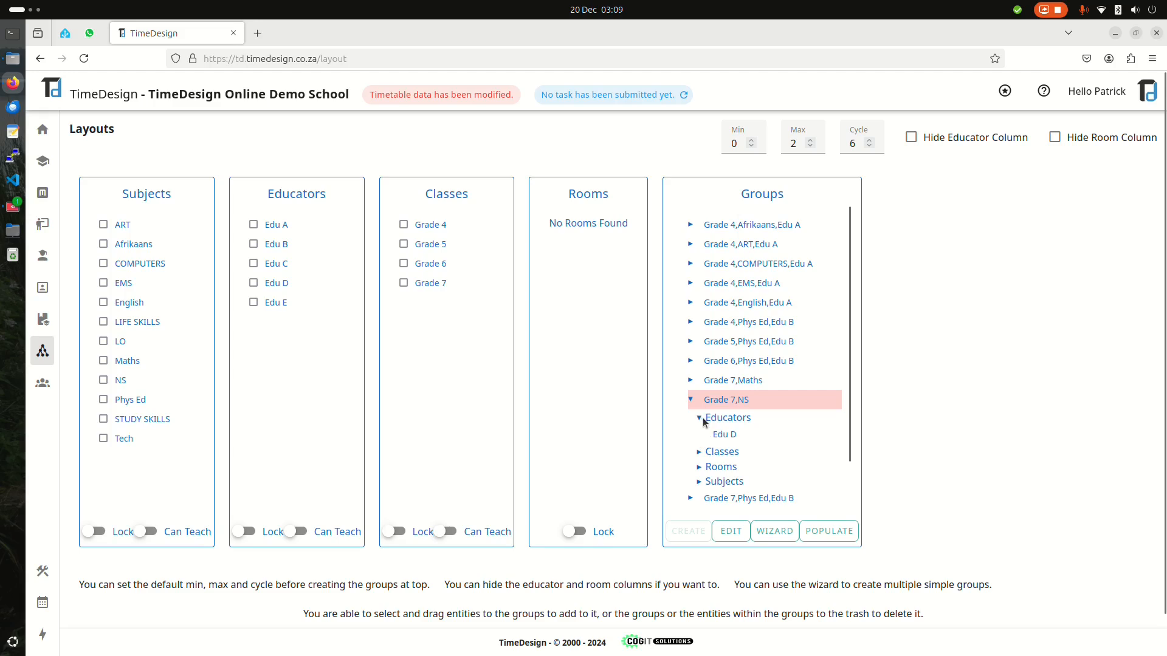